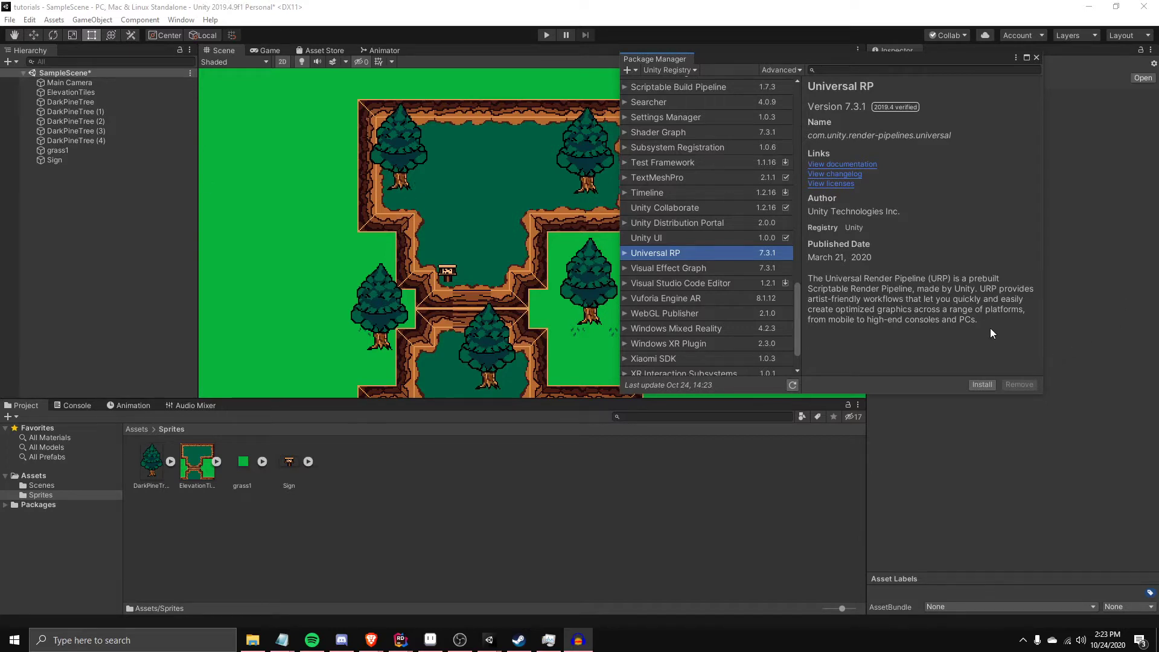
Install the Universal RP 7.3.1 package from the Unity Registry in Package Manager
{"action": "left_click", "coordinate": [1036, 57]}
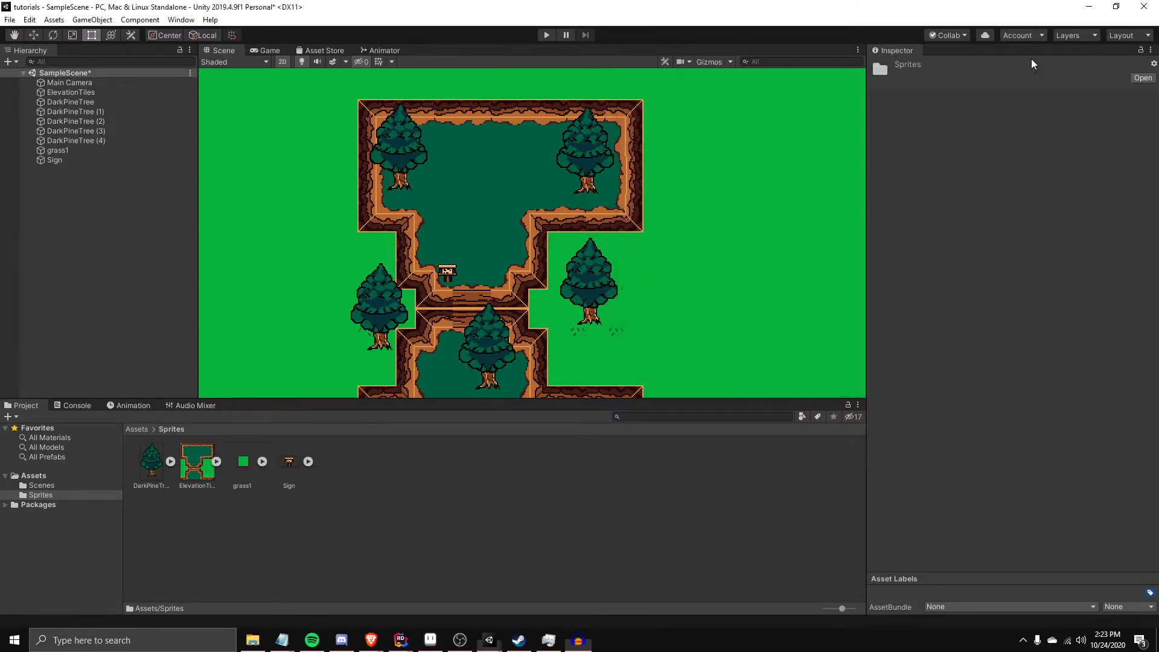
{"action": "left_click", "coordinate": [181, 20]}
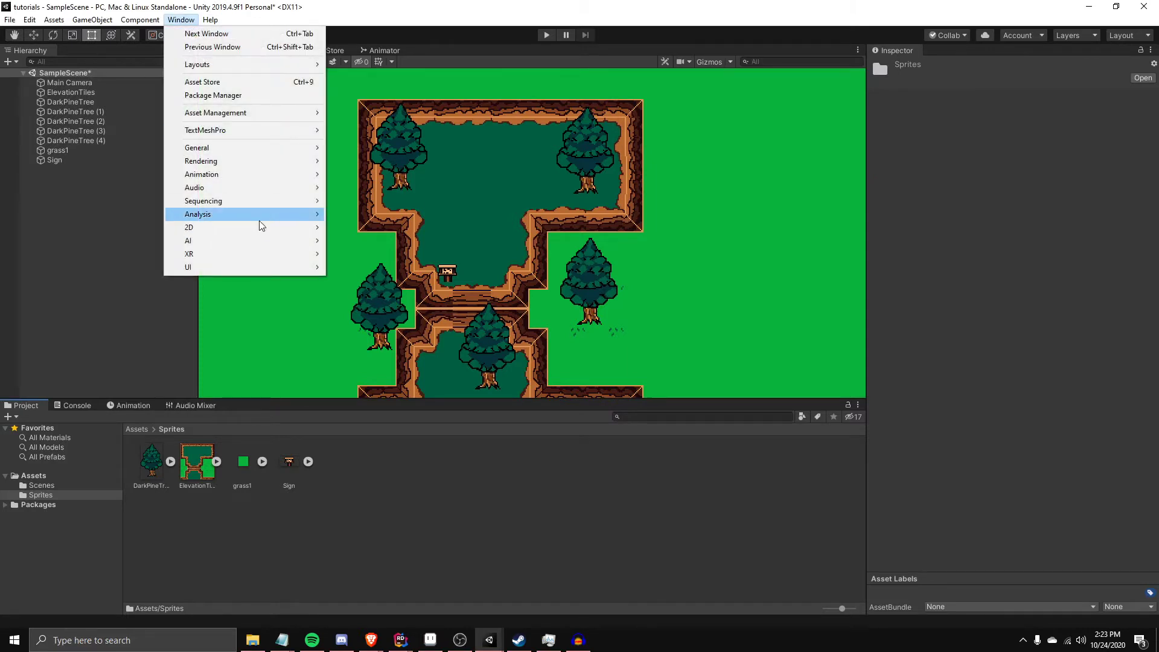
{"action": "left_click", "coordinate": [228, 96]}
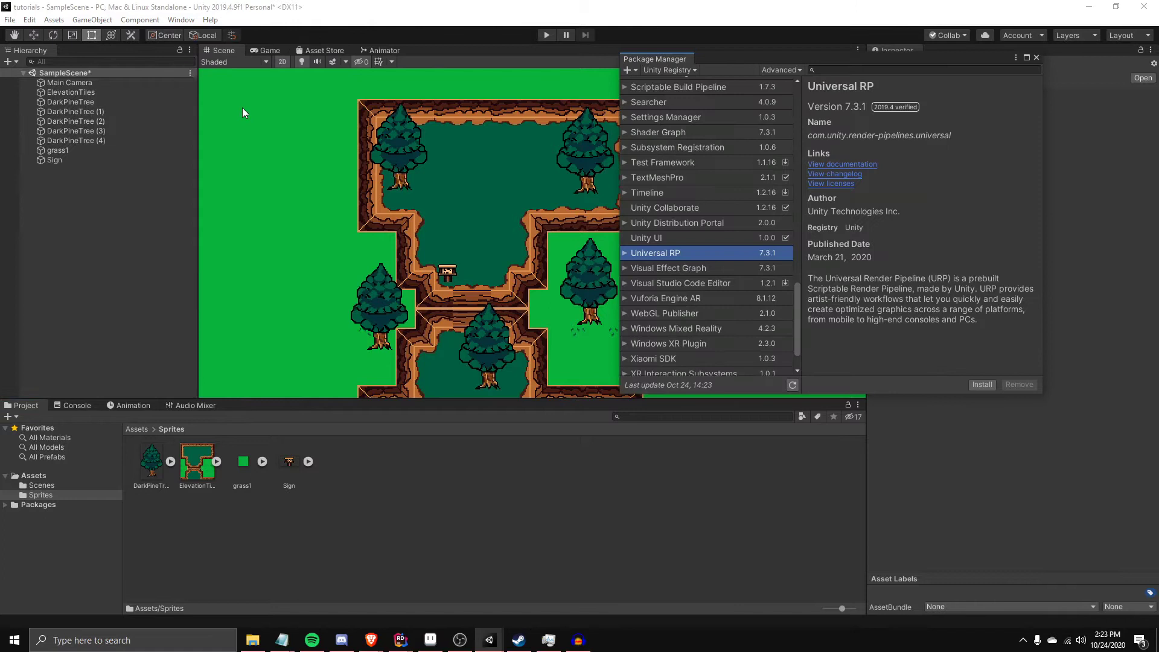
{"action": "left_click", "coordinate": [665, 69]}
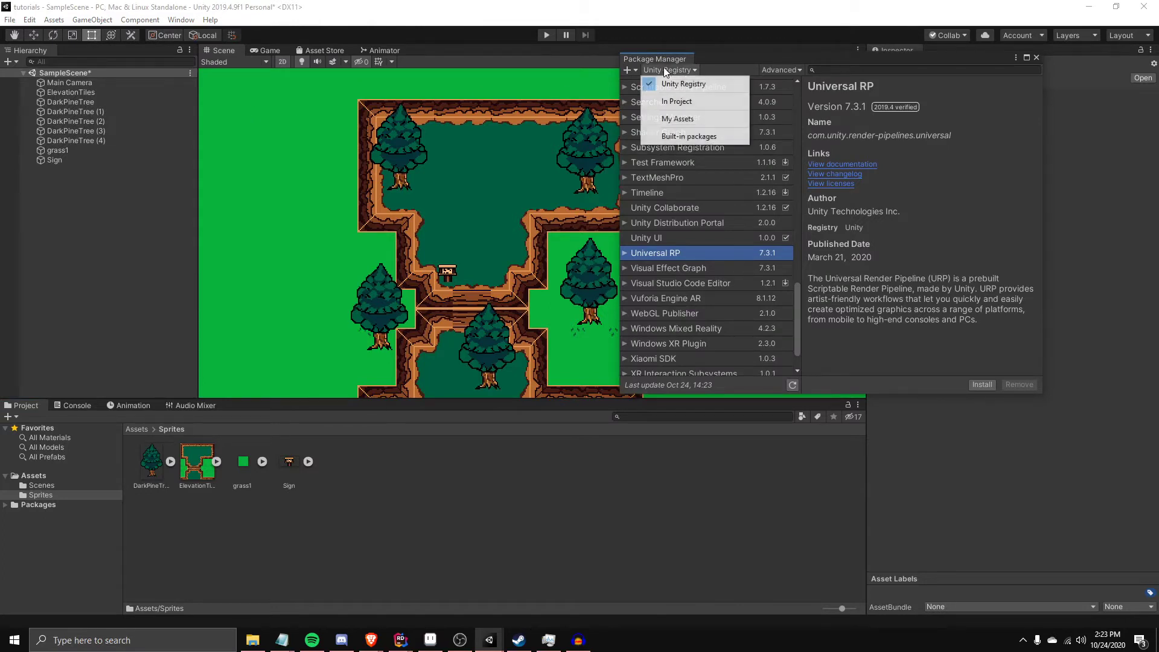
{"action": "left_click", "coordinate": [693, 72]}
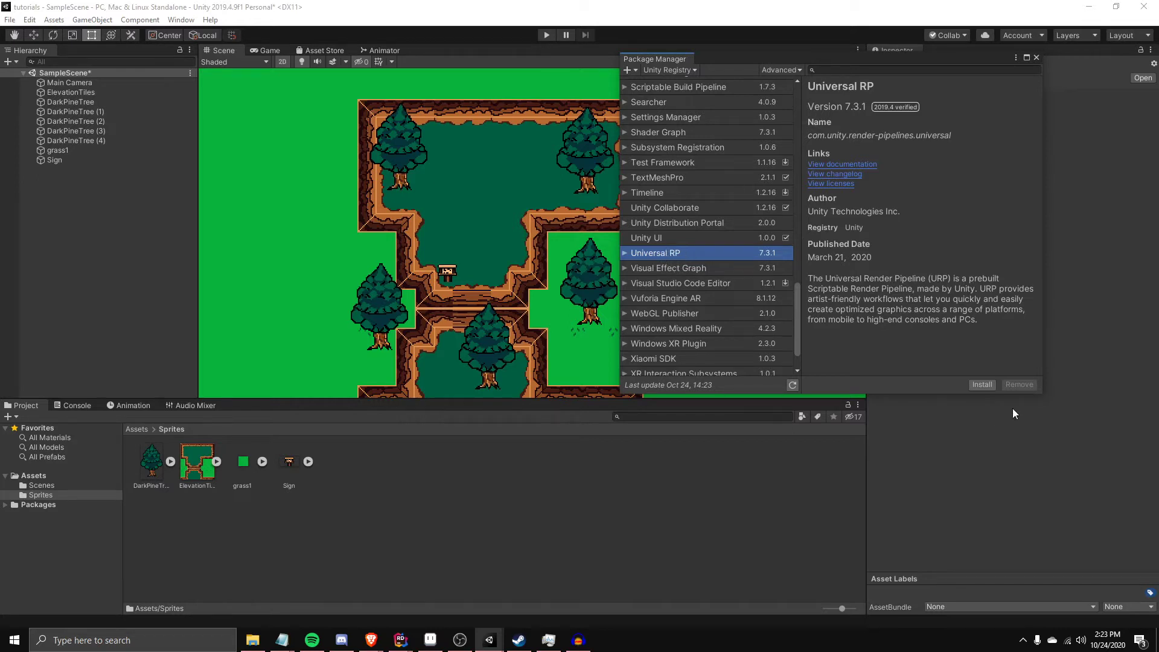
{"action": "left_click", "coordinate": [983, 386]}
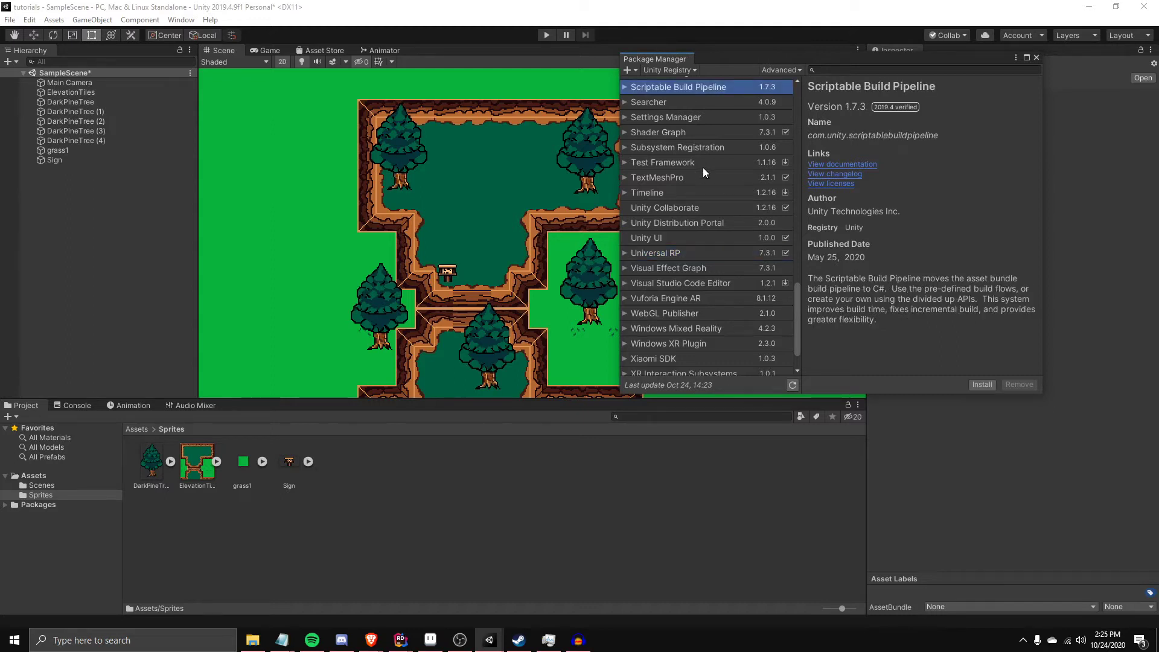
{"action": "scroll", "coordinate": [702, 172], "scroll_direction": "up", "scroll_amount": 5}
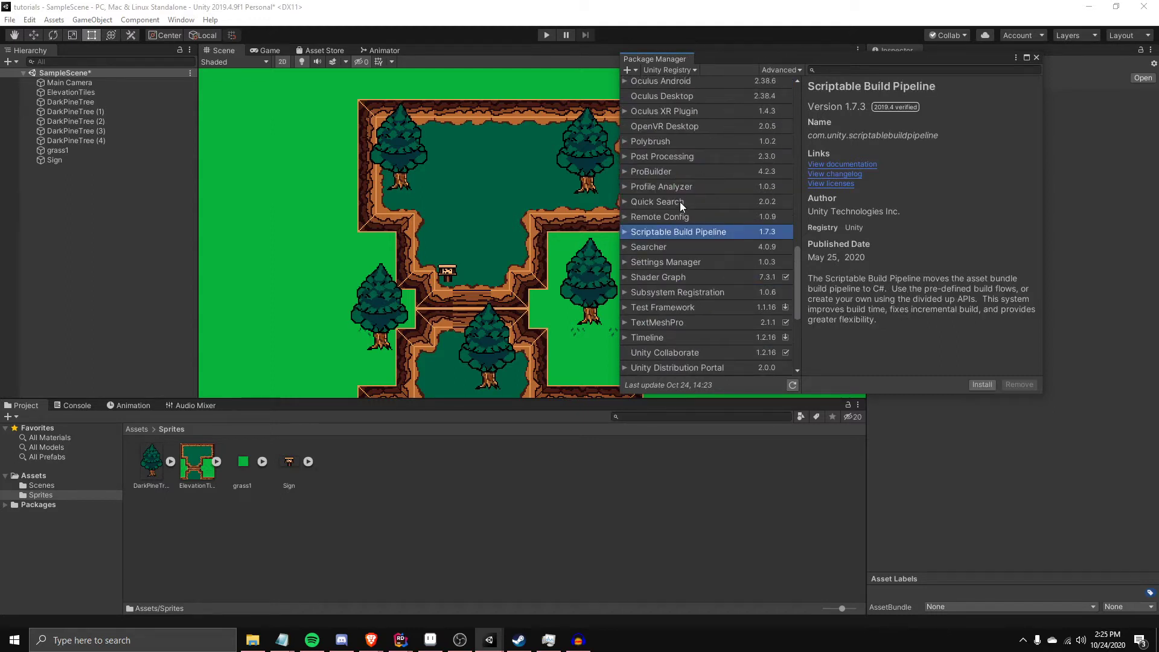
Create a URP Pipeline Asset (Forward Renderer) in Sprites, keeping the default name, and inspect it
{"action": "left_click", "coordinate": [1036, 57]}
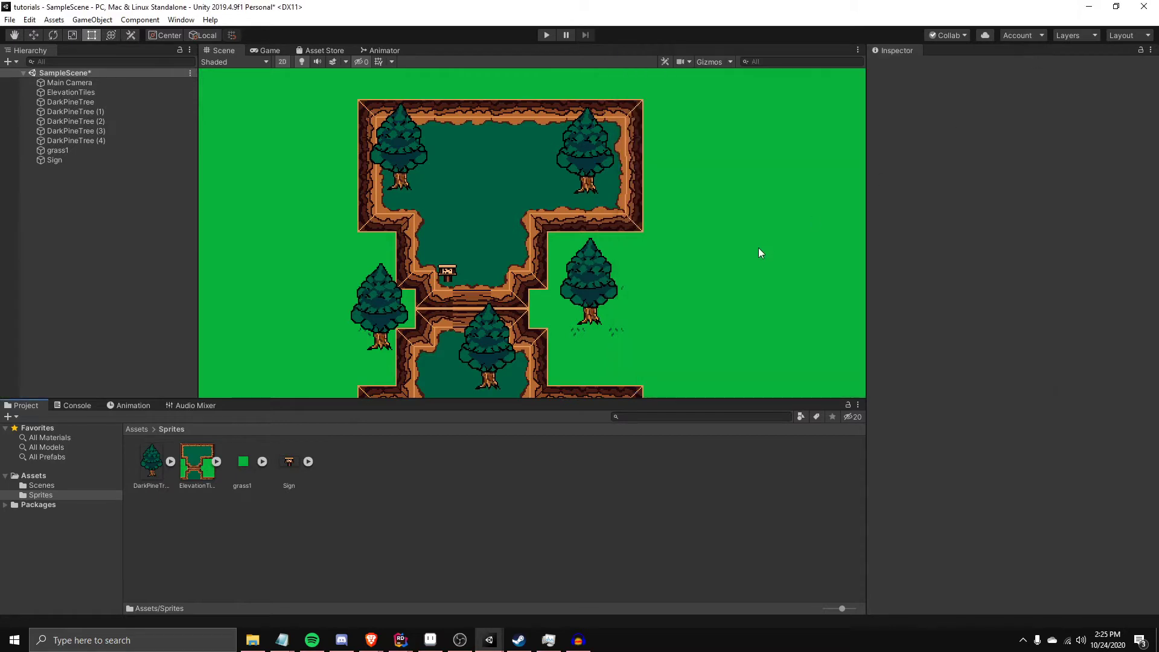
{"action": "right_click", "coordinate": [500, 506]}
{"action": "mouse_move", "coordinate": [579, 209]}
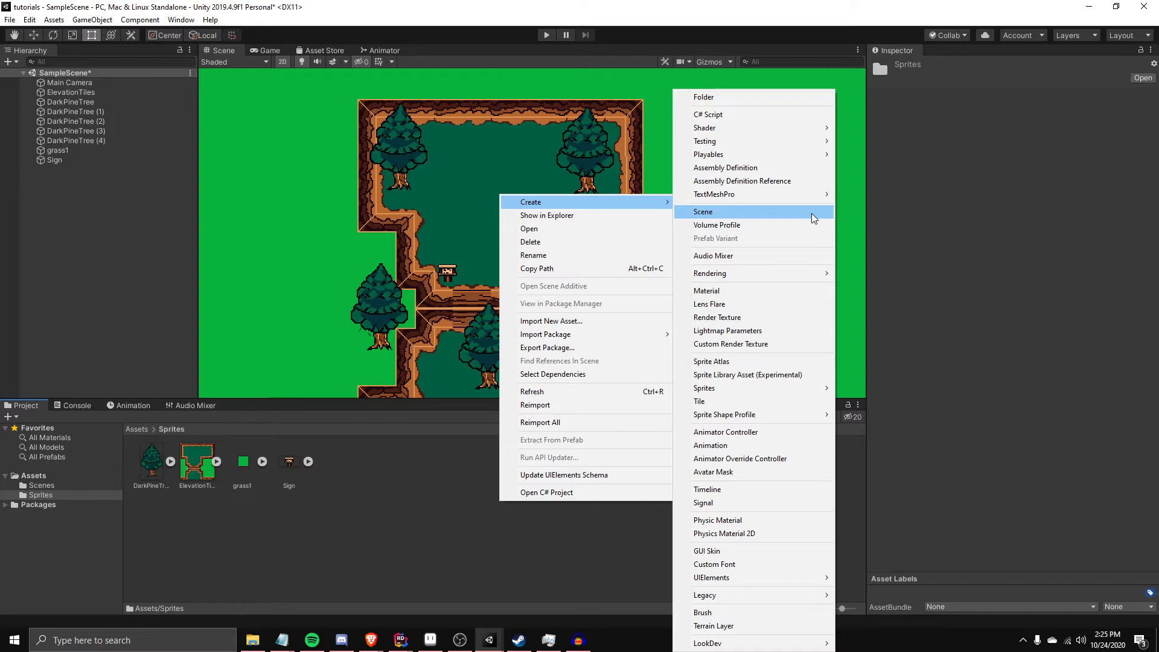
{"action": "mouse_move", "coordinate": [779, 275]}
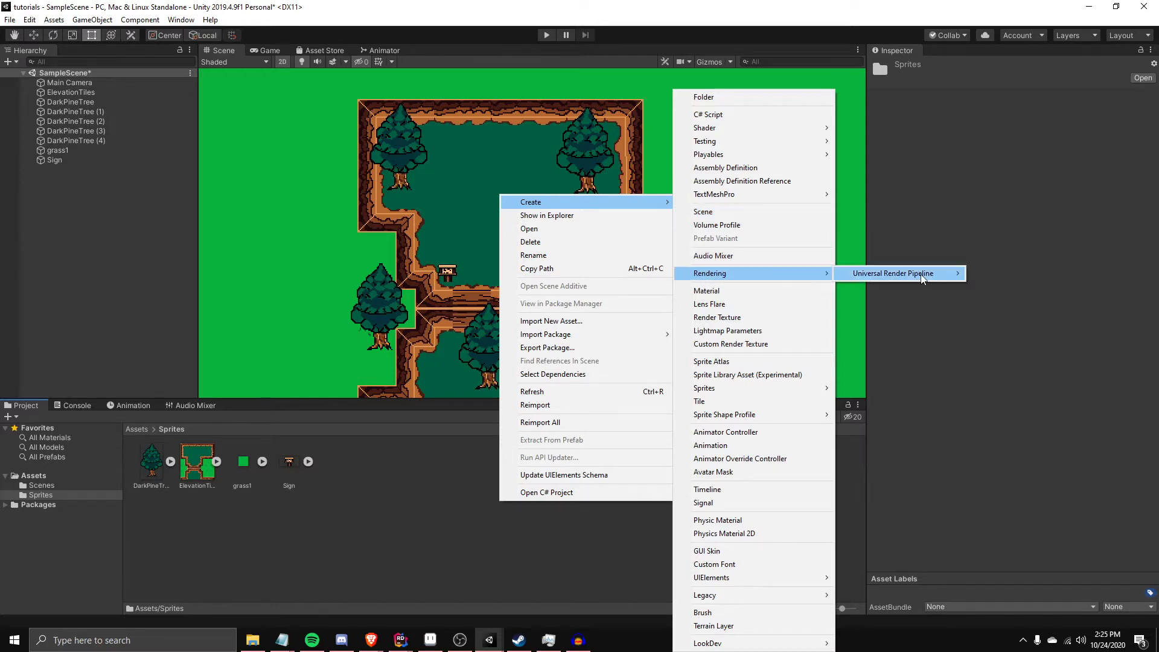
{"action": "mouse_move", "coordinate": [922, 279]}
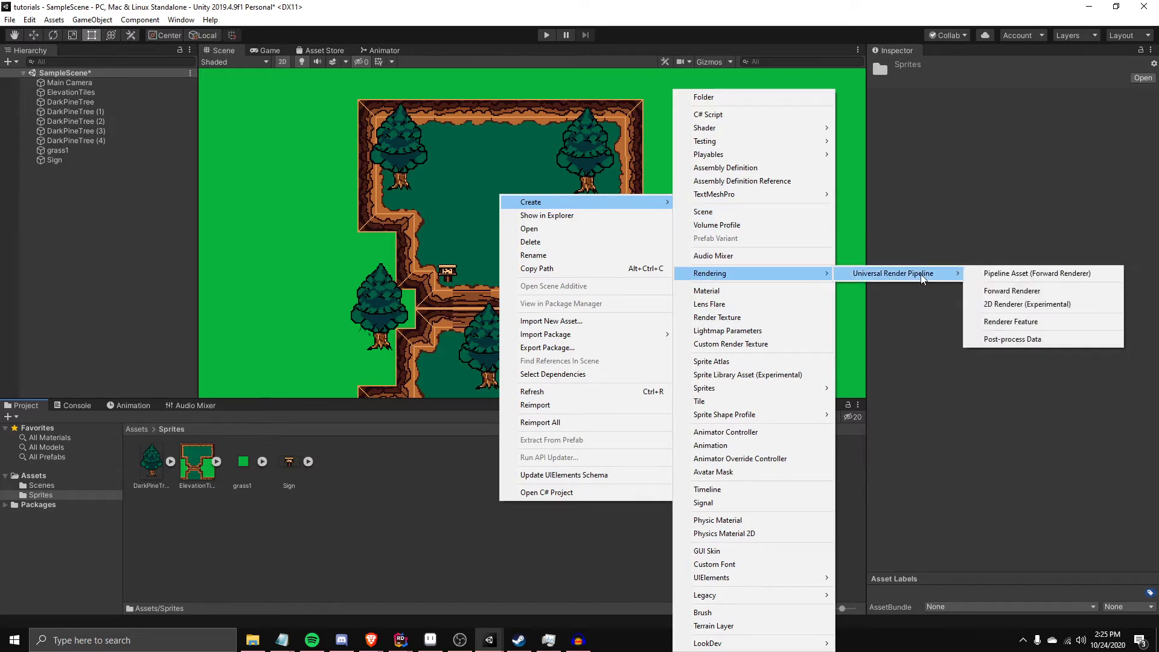
{"action": "left_click", "coordinate": [1023, 274]}
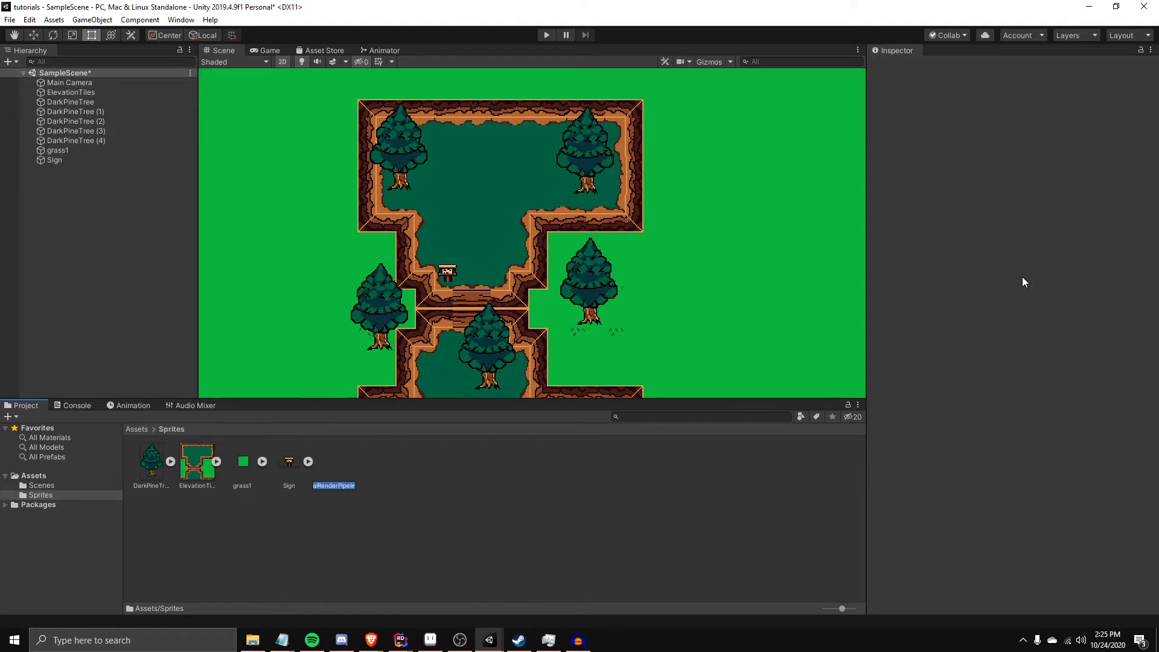
{"action": "key", "text": "Return"}
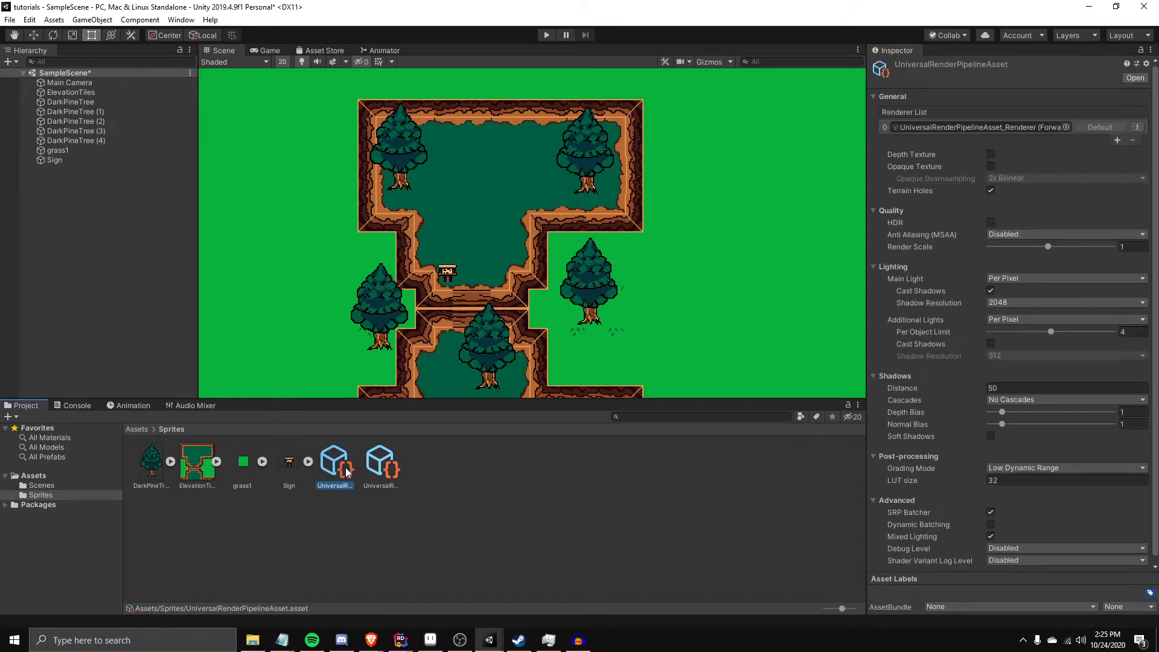
{"action": "left_click", "coordinate": [390, 469]}
{"action": "left_click", "coordinate": [346, 473]}
Create a New 2D Renderer Data asset in the Sprites folder
{"action": "left_click", "coordinate": [1117, 141]}
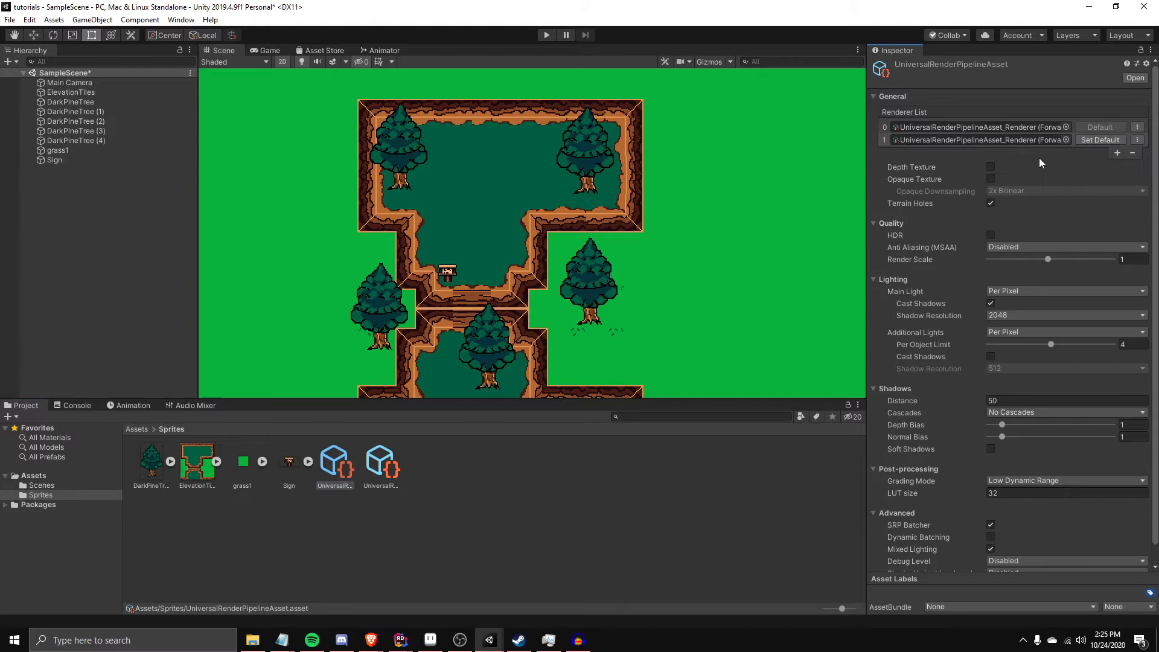
{"action": "left_click", "coordinate": [525, 507]}
{"action": "right_click", "coordinate": [523, 492]}
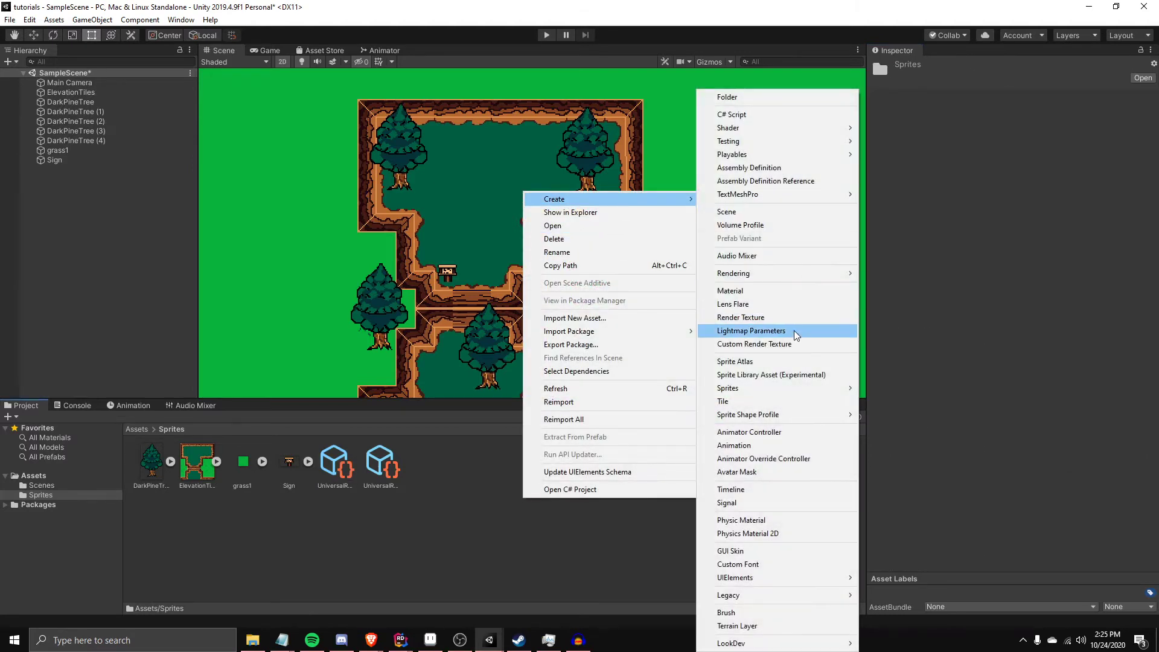
{"action": "mouse_move", "coordinate": [792, 276]}
{"action": "mouse_move", "coordinate": [927, 275]}
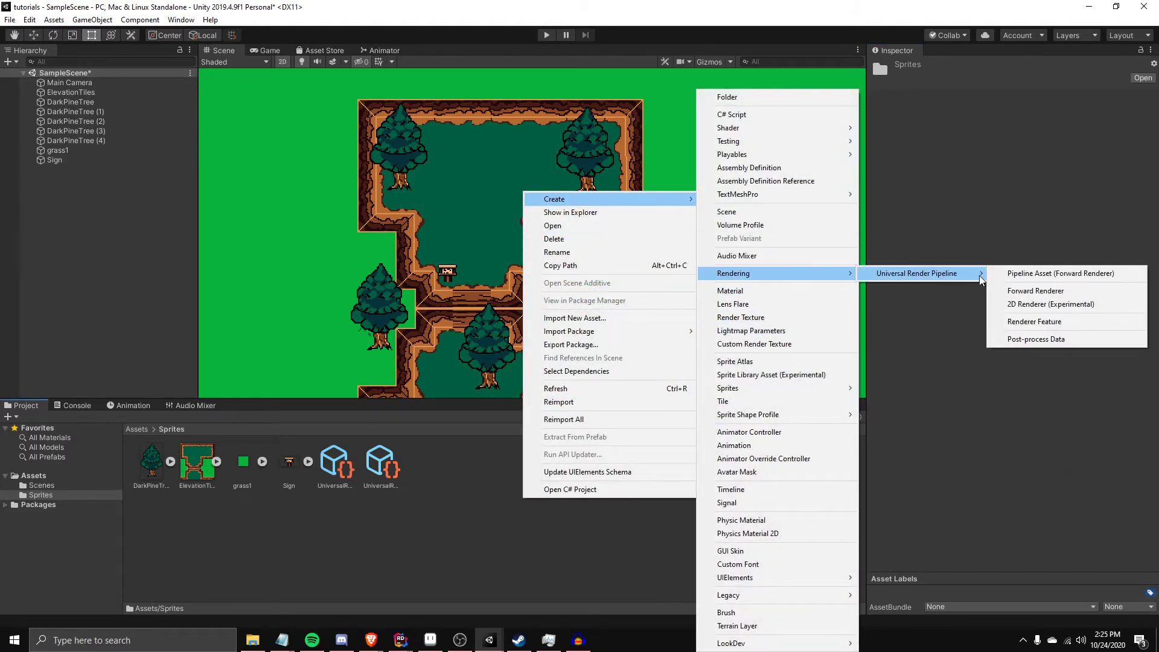
{"action": "left_click", "coordinate": [1059, 303]}
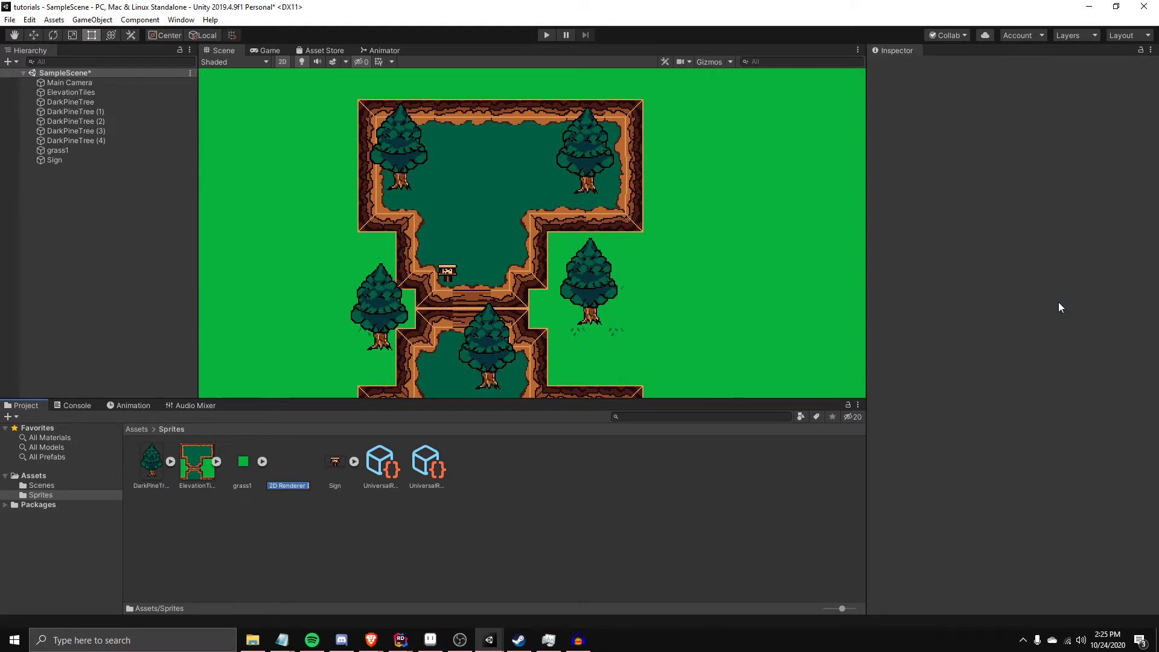
{"action": "key", "text": "Return"}
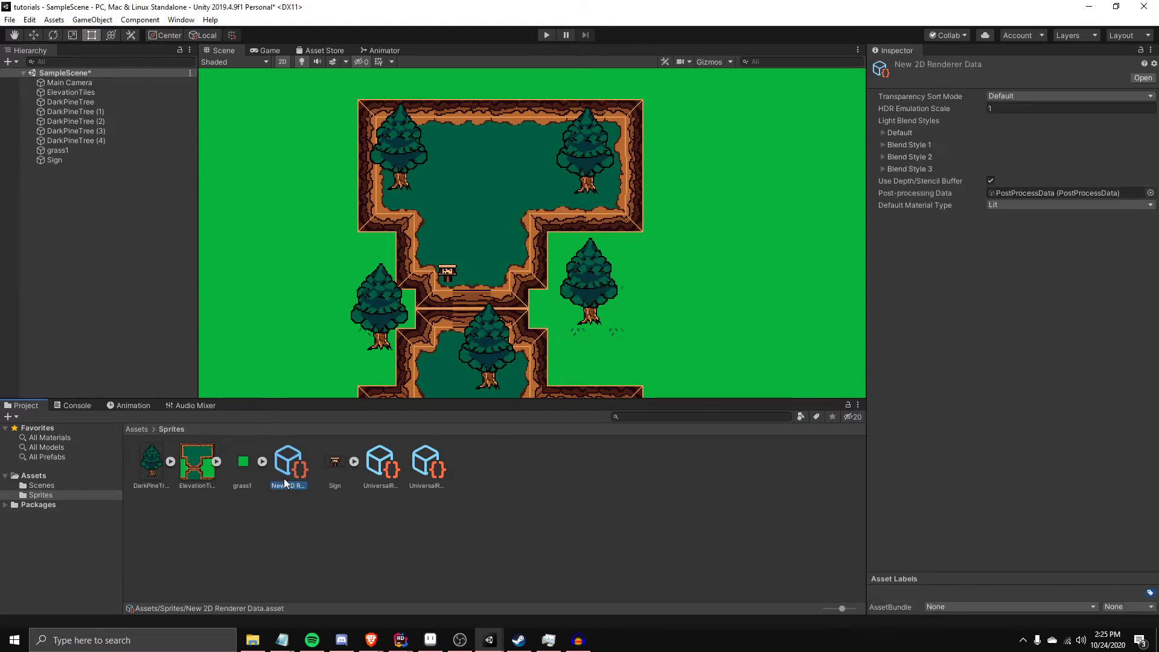
Make New 2D Renderer Data the pipeline asset's only Renderer List entry
{"action": "left_click", "coordinate": [390, 465]}
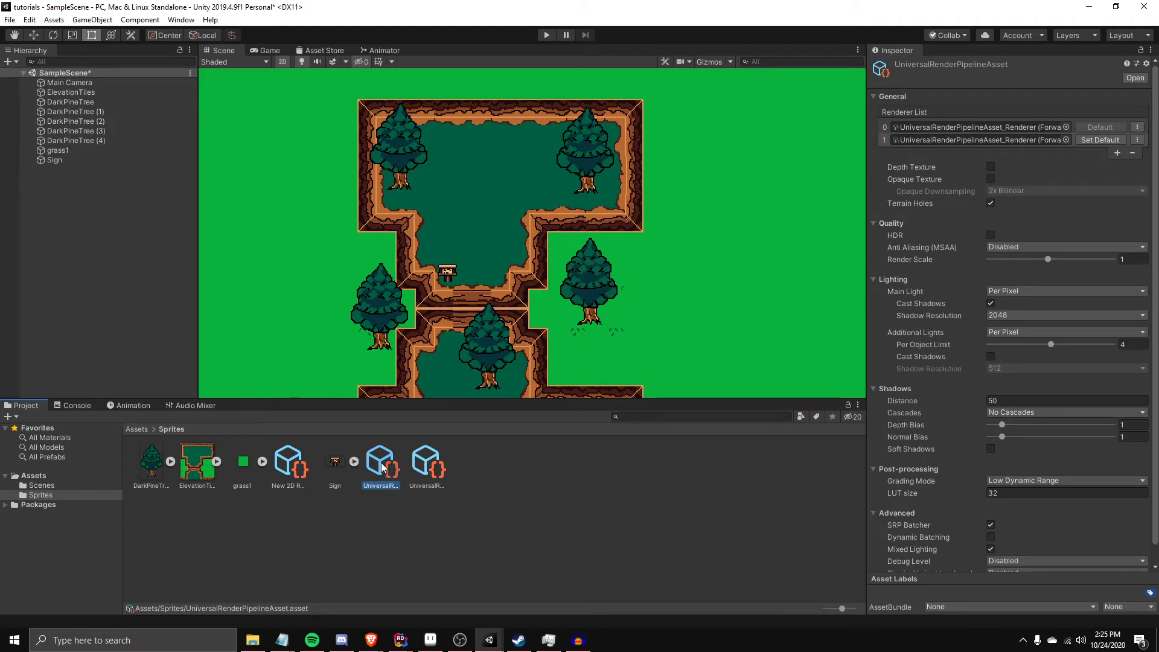
{"action": "left_click", "coordinate": [1133, 153]}
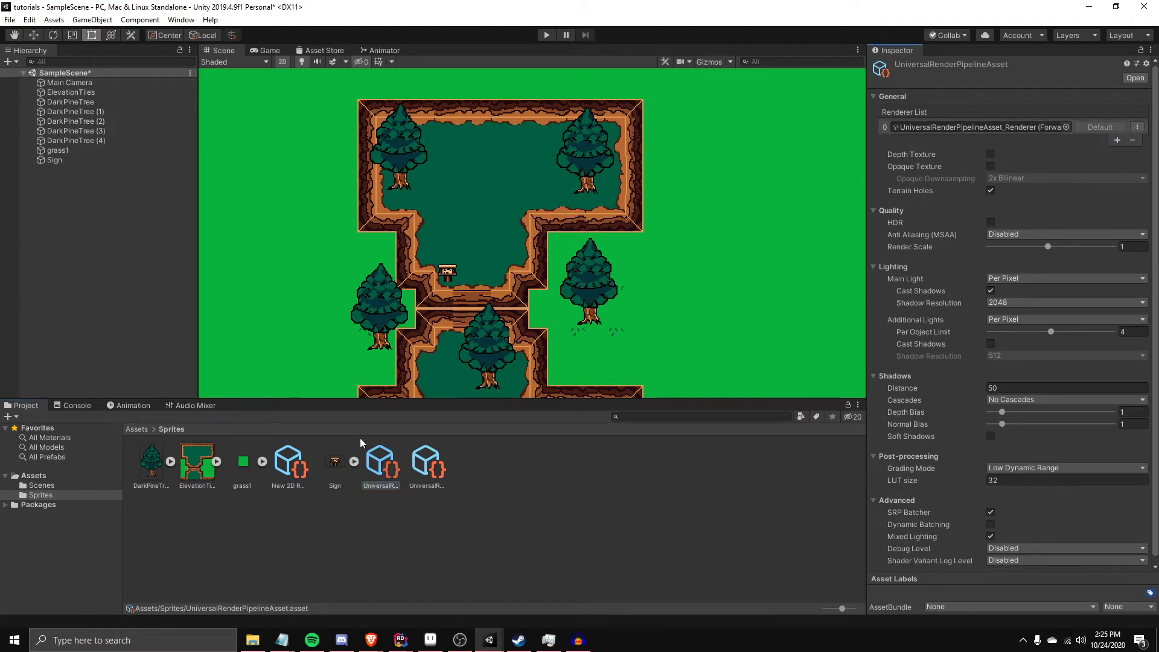
{"action": "left_click_drag", "start_coordinate": [291, 462], "coordinate": [926, 131]}
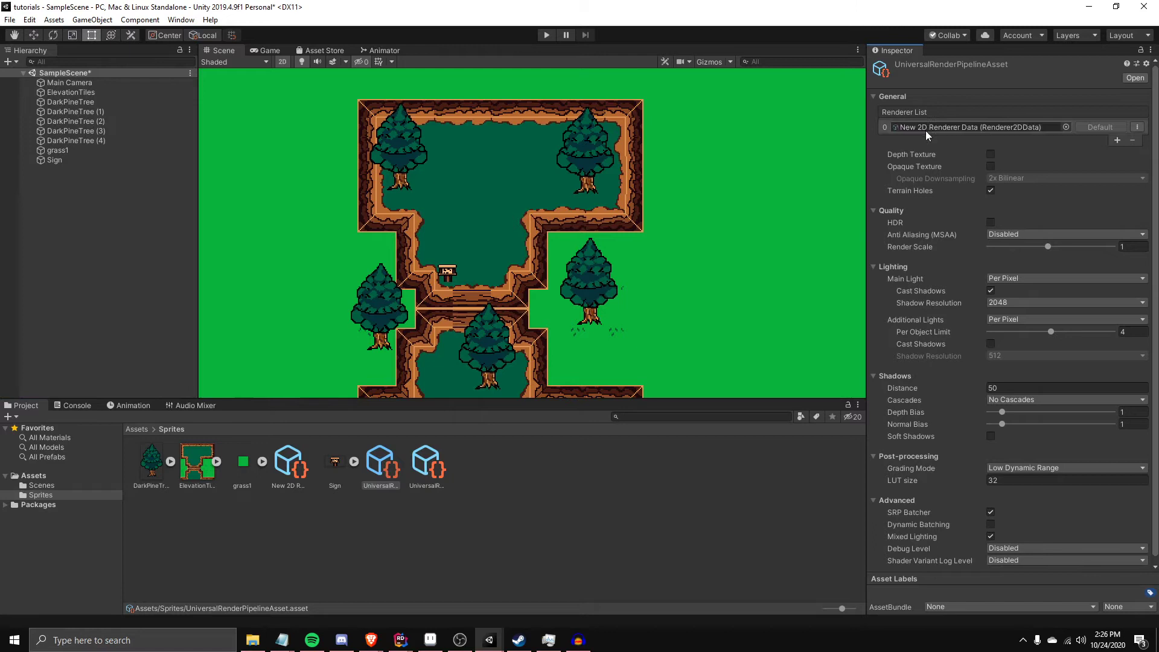
{"action": "scroll", "coordinate": [894, 281], "scroll_direction": "down", "scroll_amount": 1}
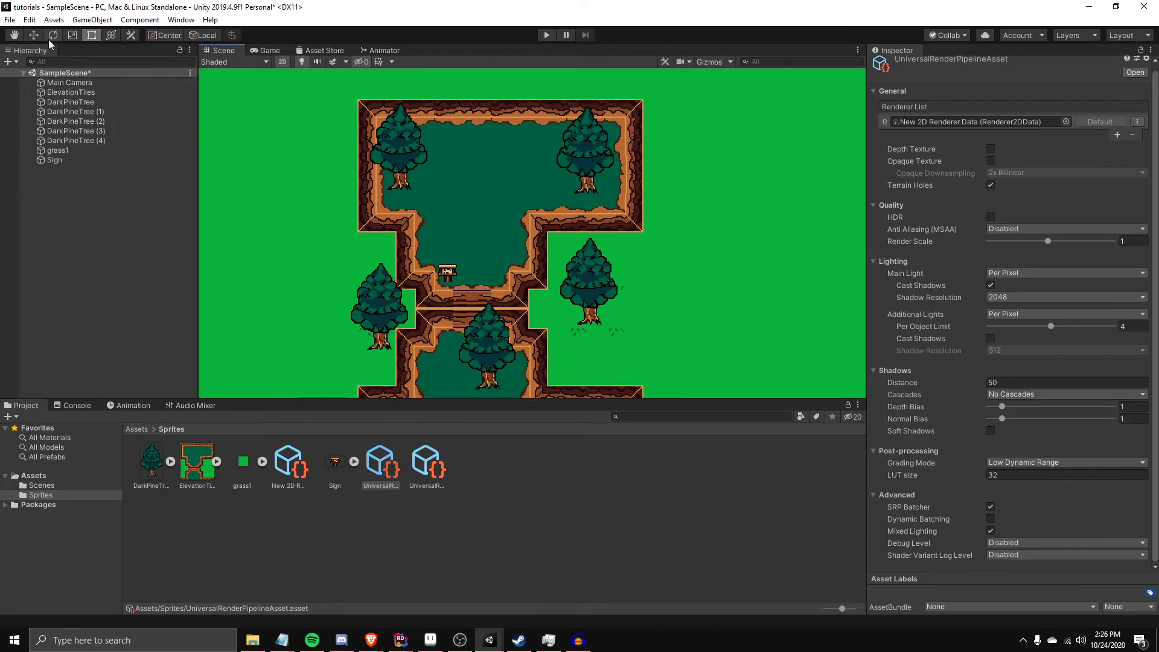
Assign UniversalRenderPipelineAsset as the High quality level's rendering pipeline in Project Settings
{"action": "left_click", "coordinate": [91, 19]}
{"action": "mouse_move", "coordinate": [123, 79]}
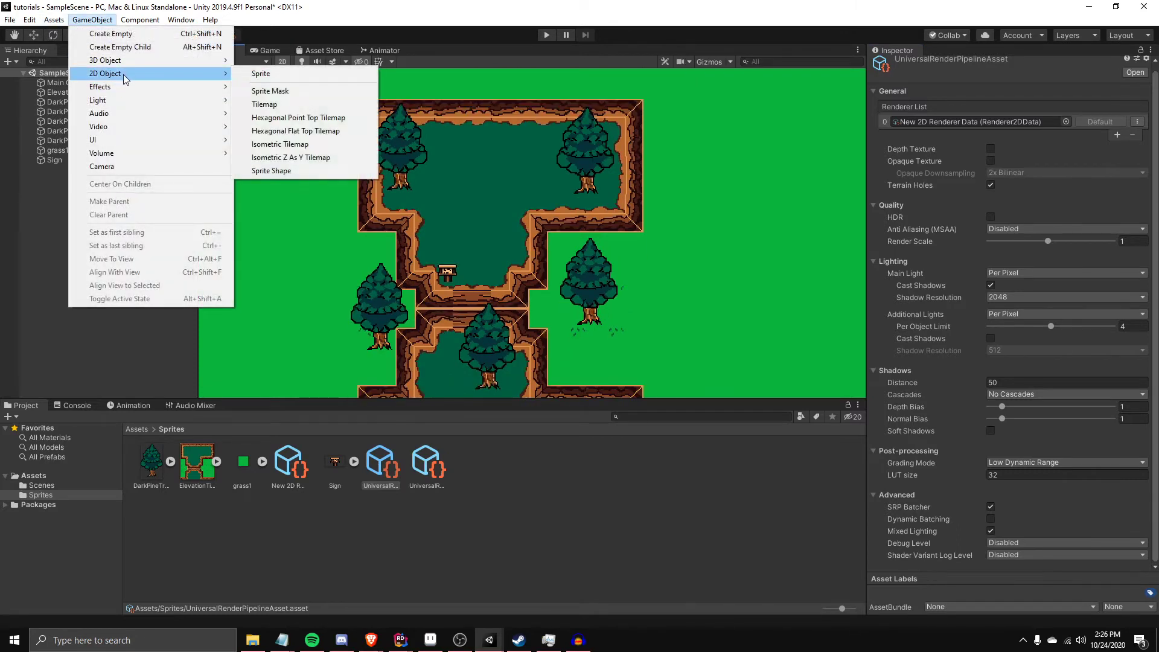
{"action": "double_click", "coordinate": [978, 121]}
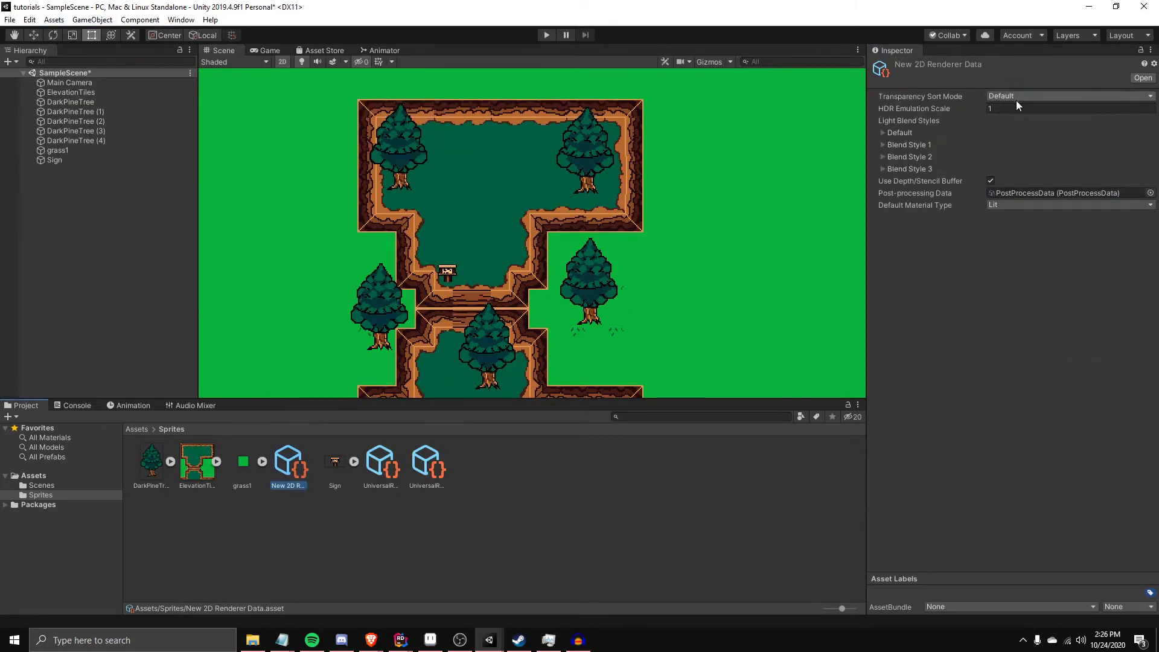
{"action": "left_click", "coordinate": [33, 20]}
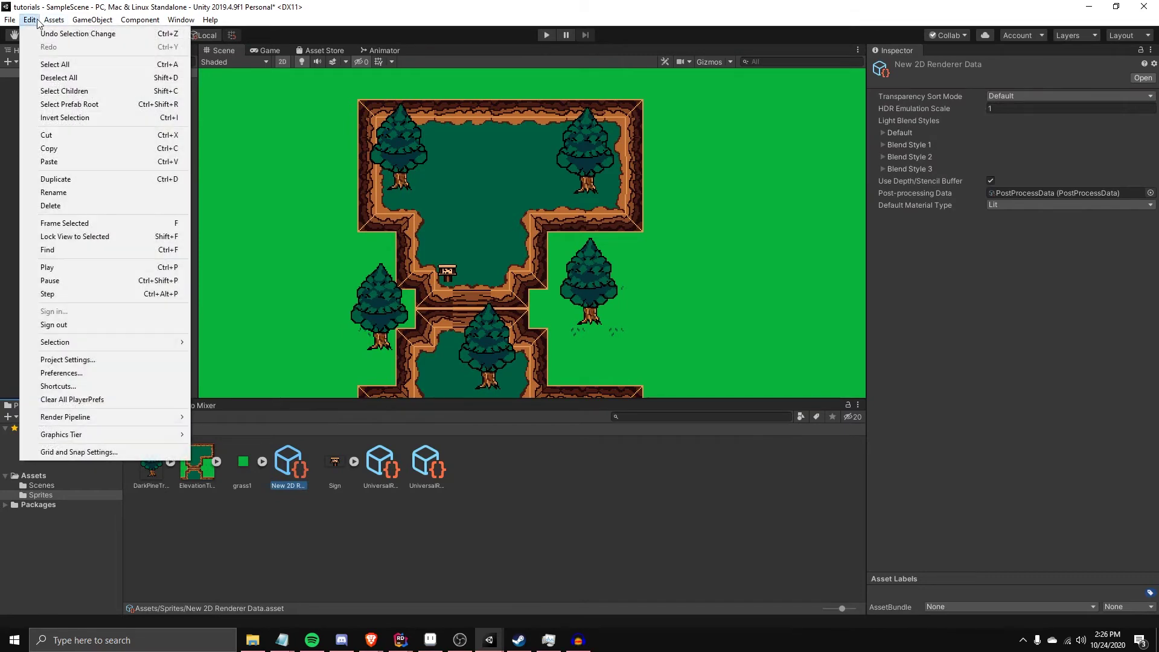
{"action": "left_click", "coordinate": [85, 359]}
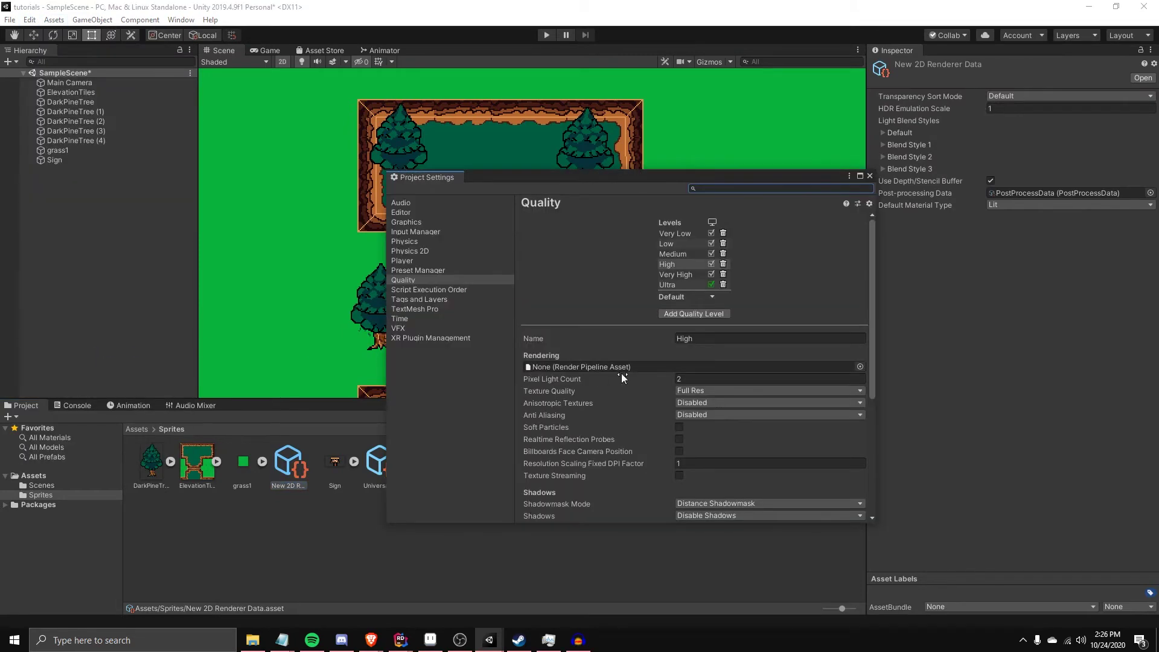
{"action": "left_click", "coordinate": [859, 367]}
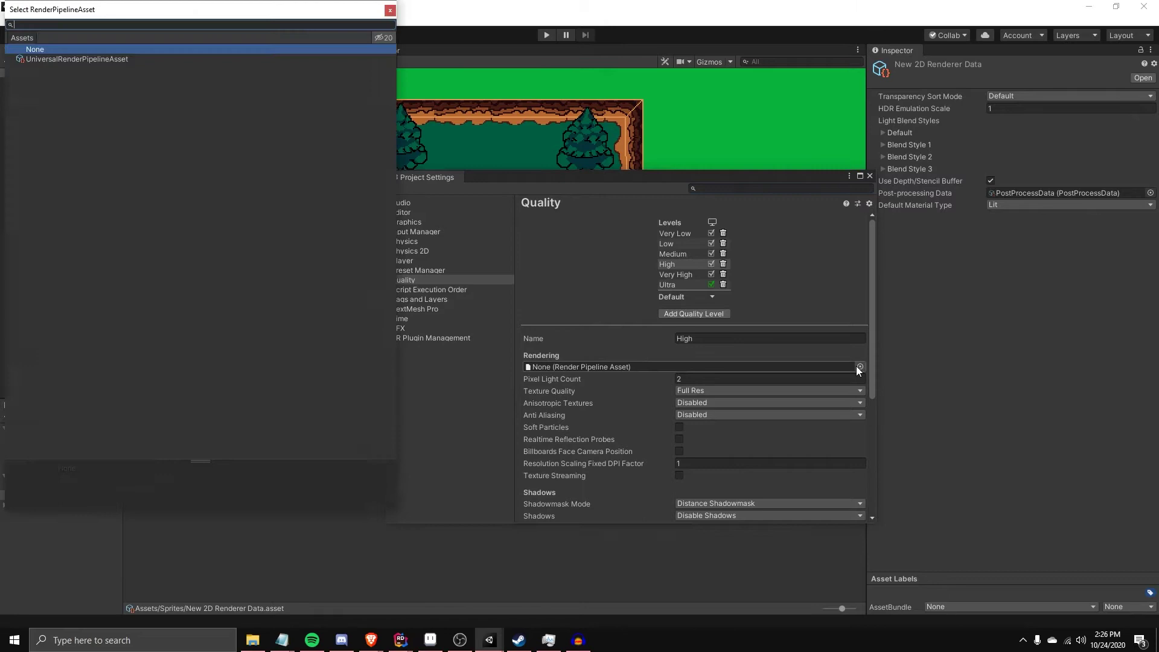
{"action": "double_click", "coordinate": [65, 58]}
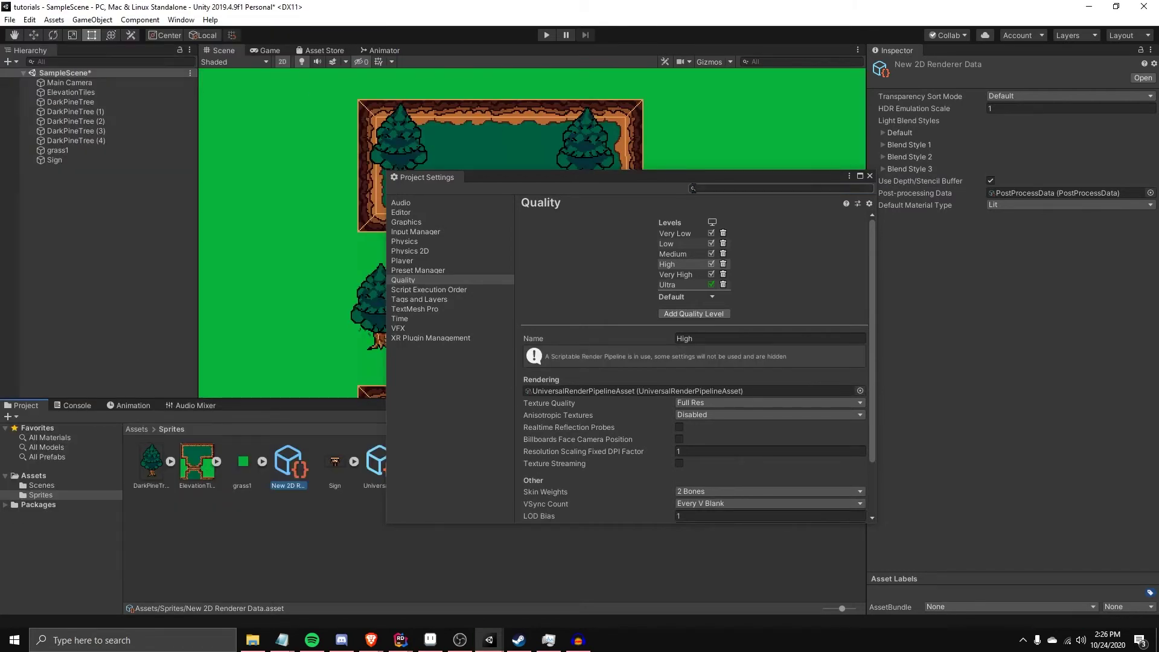
Set High as the default quality level
{"action": "left_click", "coordinate": [686, 270]}
{"action": "left_click", "coordinate": [674, 261]}
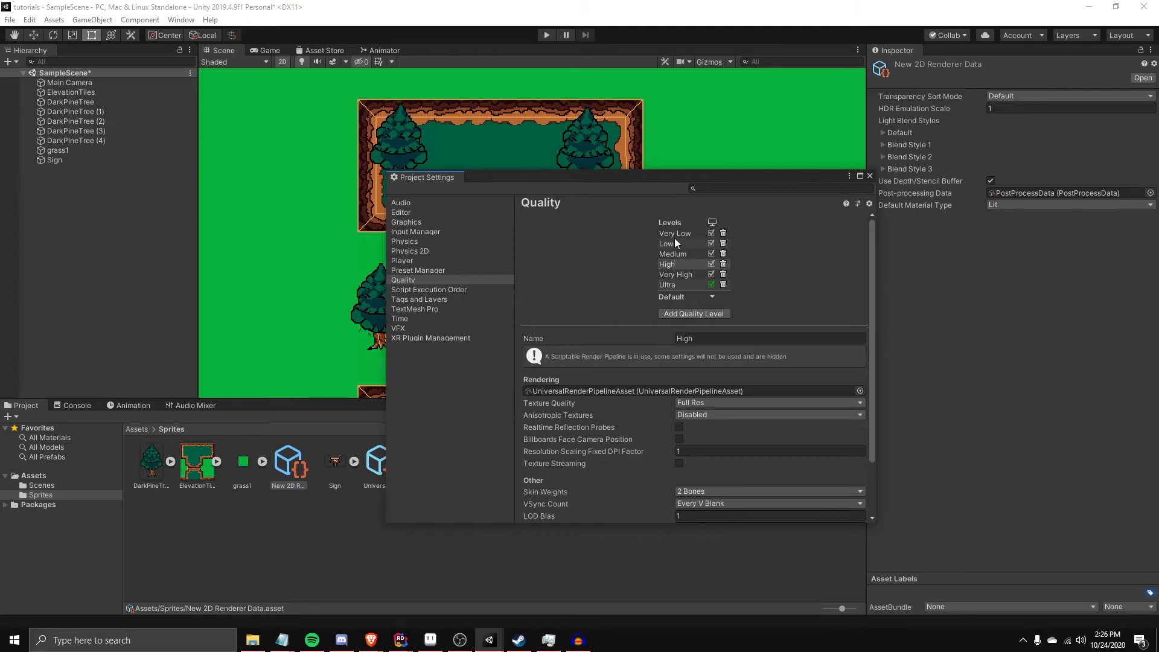
{"action": "left_click", "coordinate": [673, 242]}
{"action": "left_click", "coordinate": [675, 254]}
{"action": "left_click", "coordinate": [677, 263]}
{"action": "left_click", "coordinate": [697, 297]}
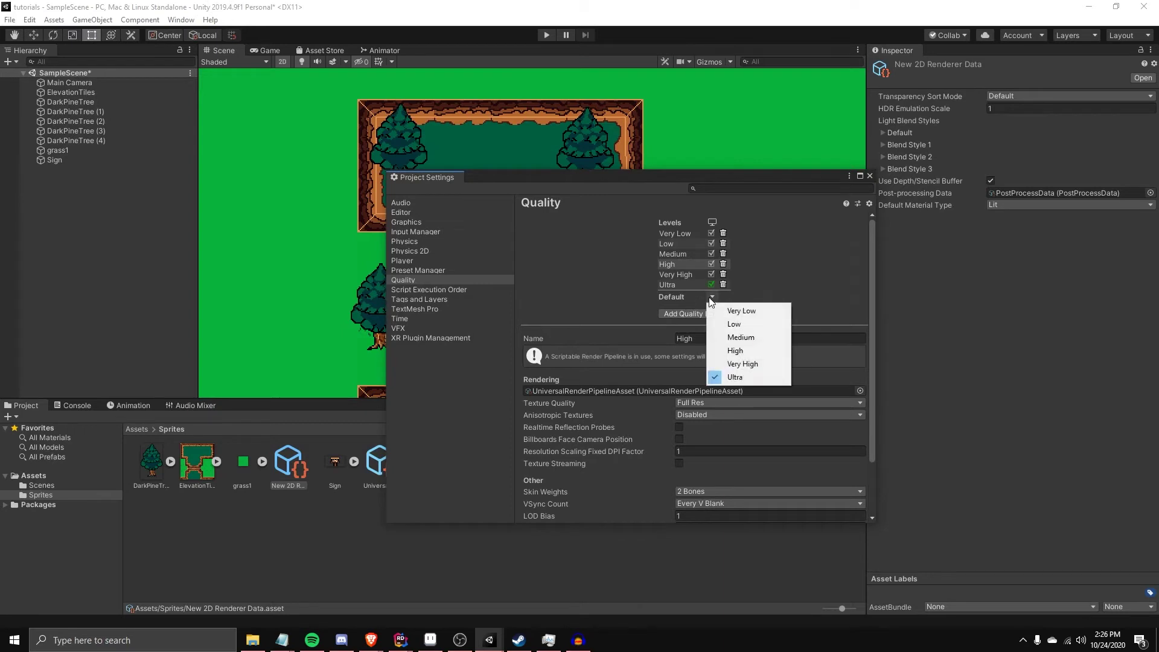
{"action": "left_click", "coordinate": [736, 351]}
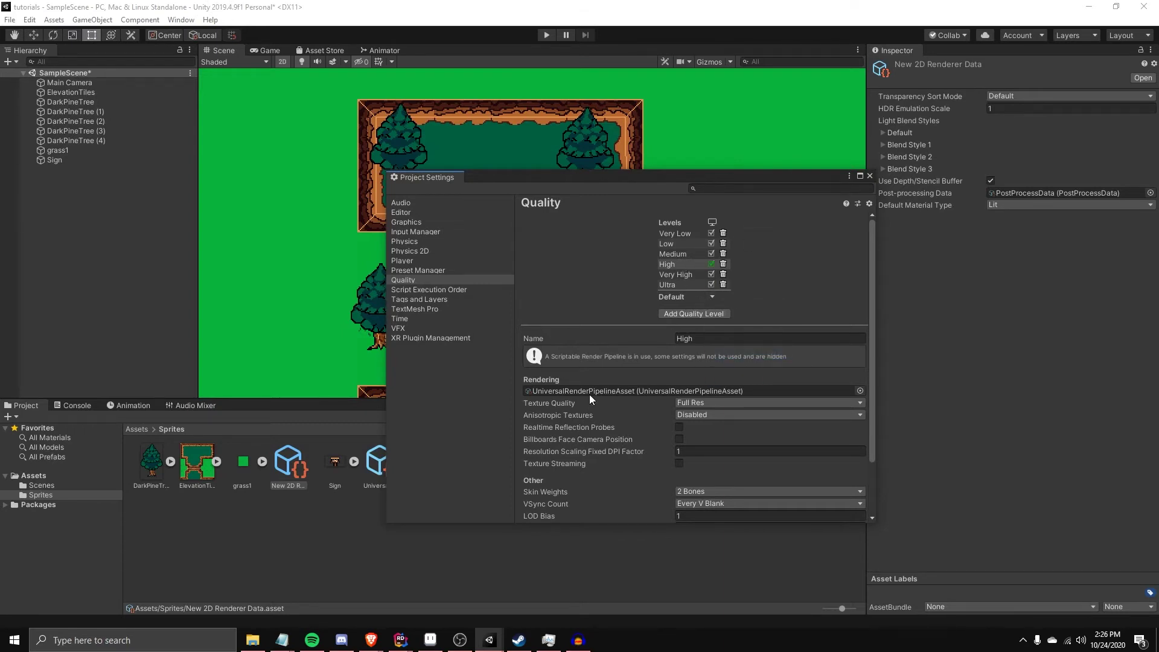
Close Project Settings and add a Sprite Light 2D to SampleScene from the Hierarchy
{"action": "left_click", "coordinate": [870, 177]}
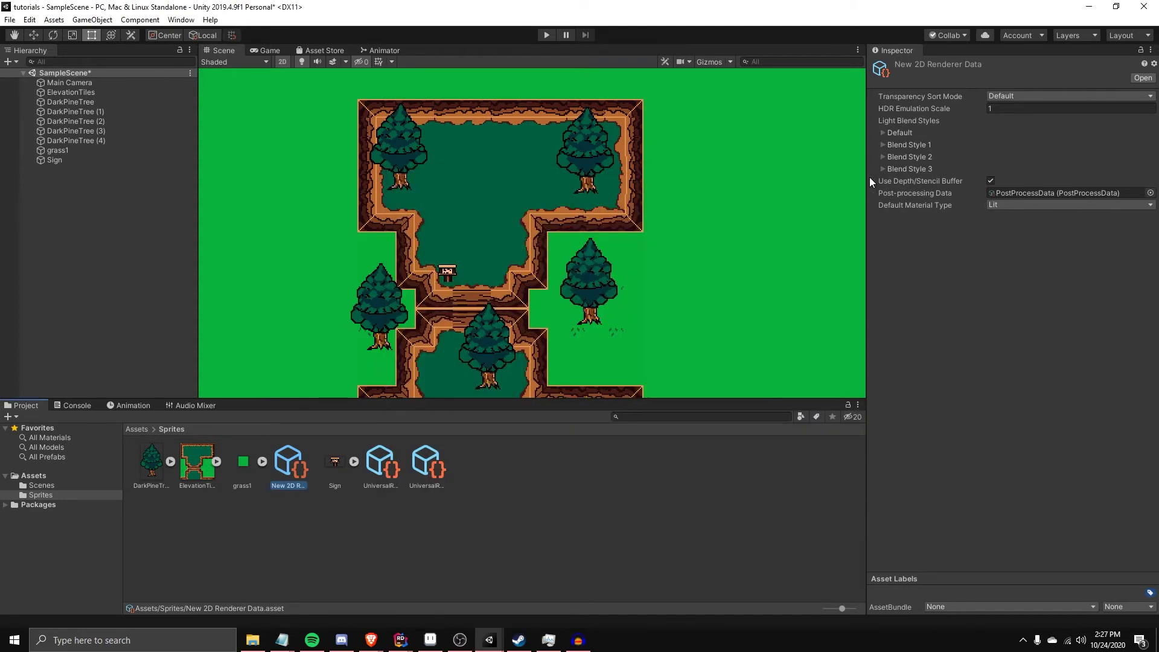
{"action": "right_click", "coordinate": [530, 505]}
{"action": "right_click", "coordinate": [105, 298]}
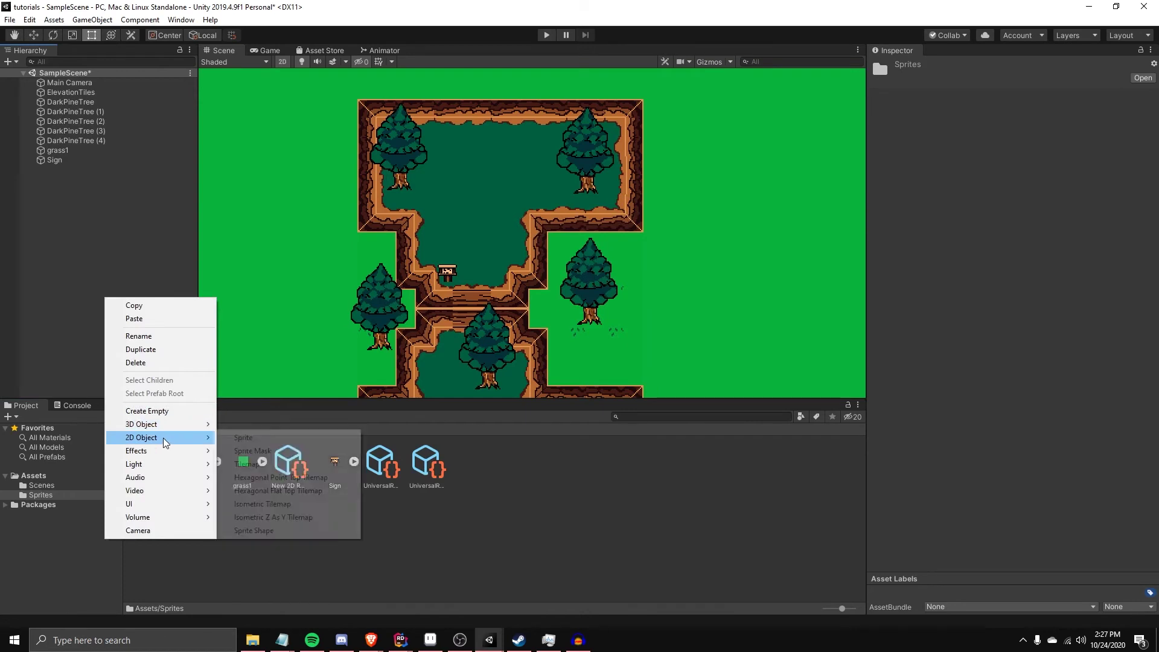
{"action": "mouse_move", "coordinate": [181, 464]}
{"action": "mouse_move", "coordinate": [300, 469]}
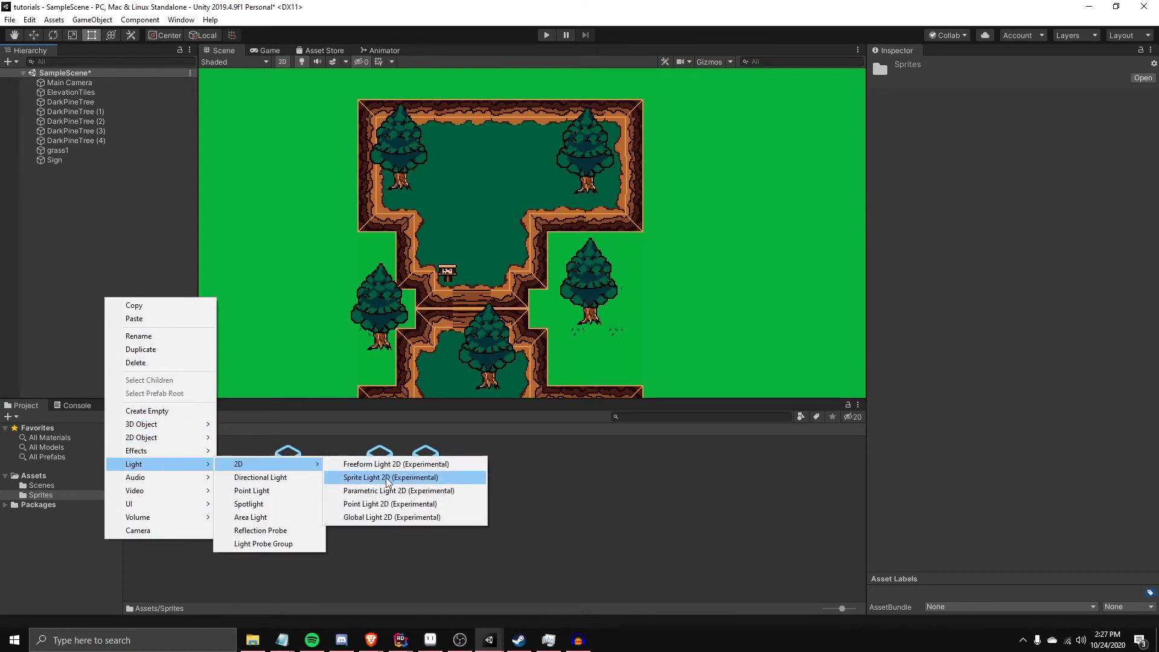
{"action": "left_click", "coordinate": [362, 477]}
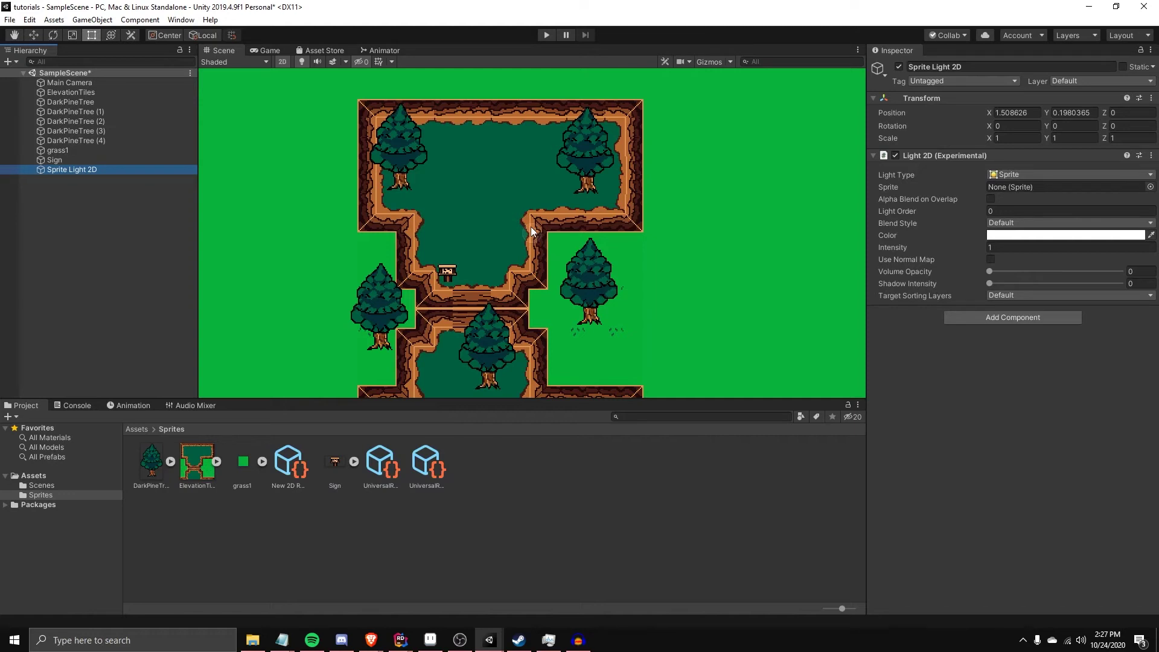
{"action": "left_click", "coordinate": [403, 542]}
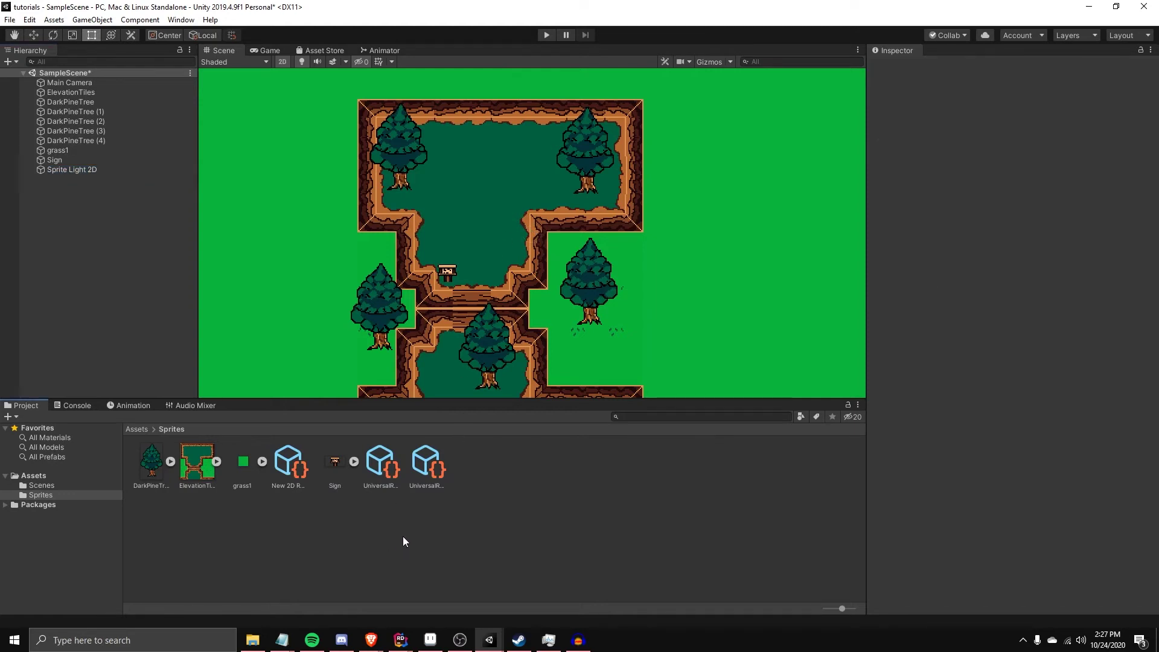
Create a new material in Sprites named '2D Light Material'
{"action": "right_click", "coordinate": [404, 517]}
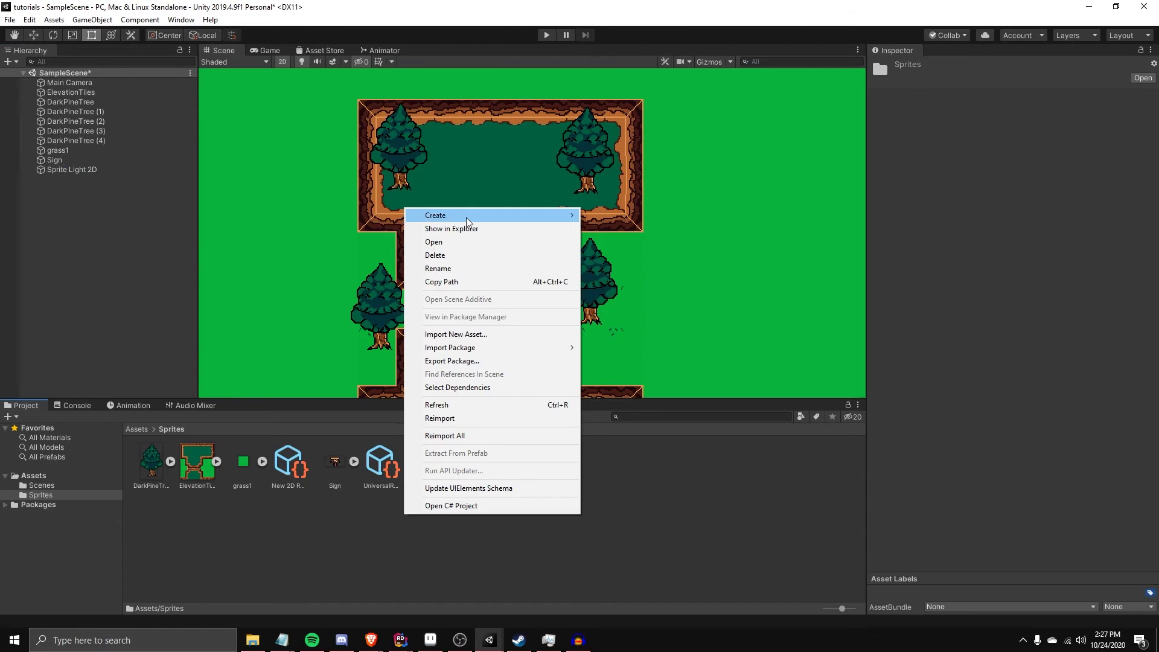
{"action": "mouse_move", "coordinate": [469, 217]}
{"action": "left_click", "coordinate": [616, 290]}
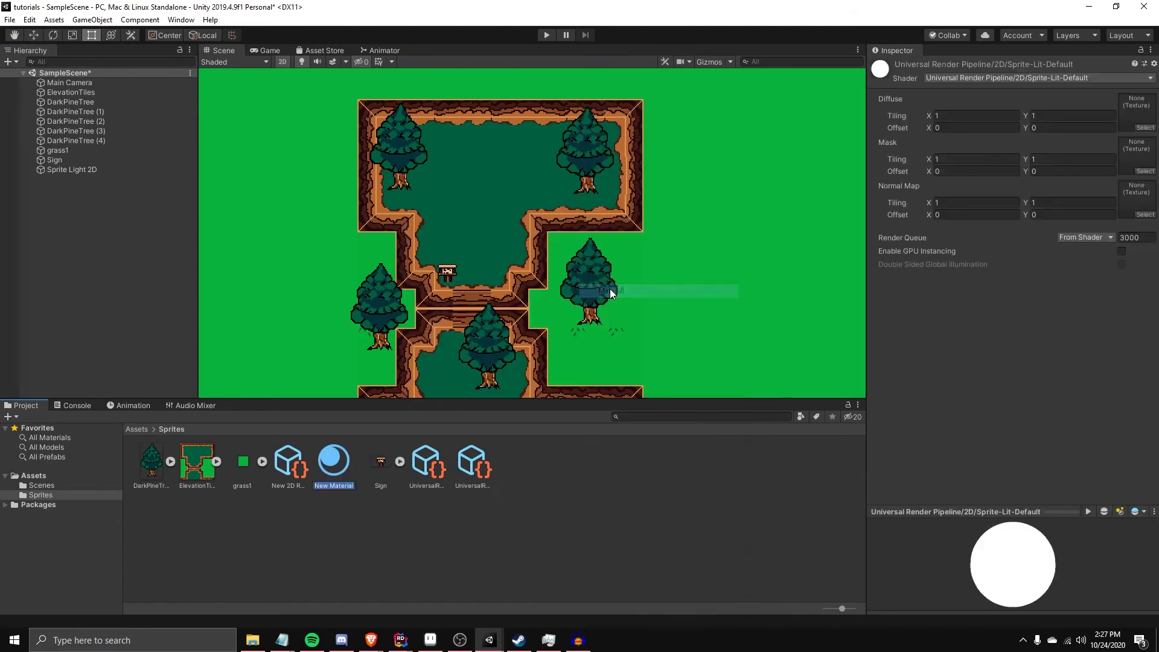
{"action": "type", "text": "2D Light Material"}
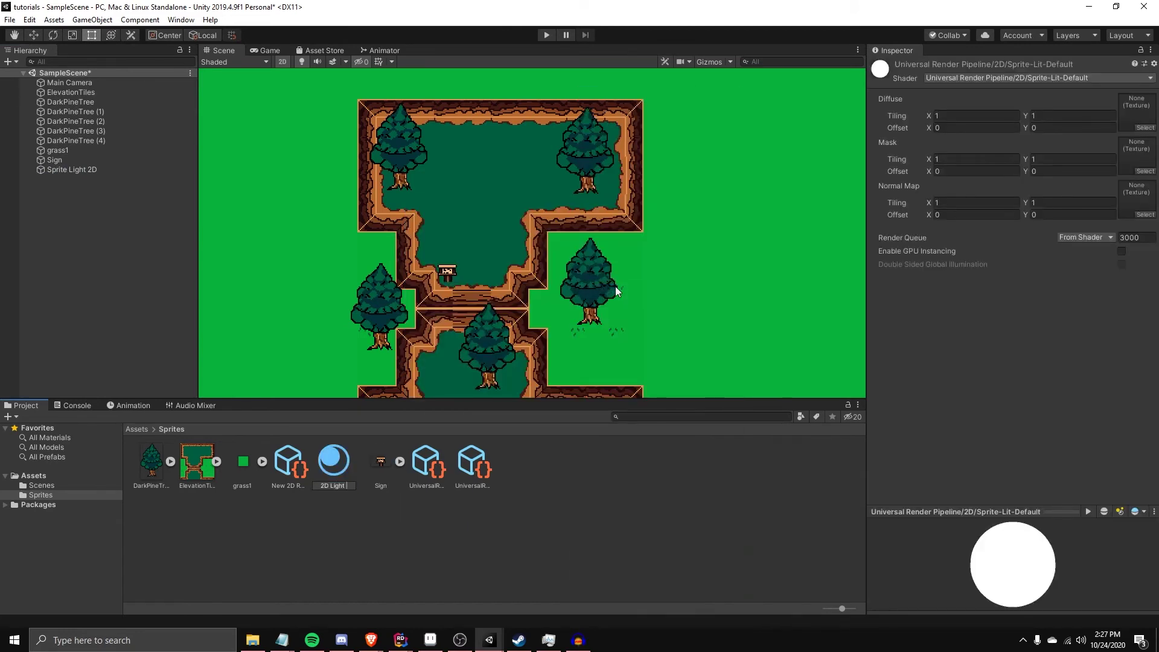
{"action": "key", "text": "Return"}
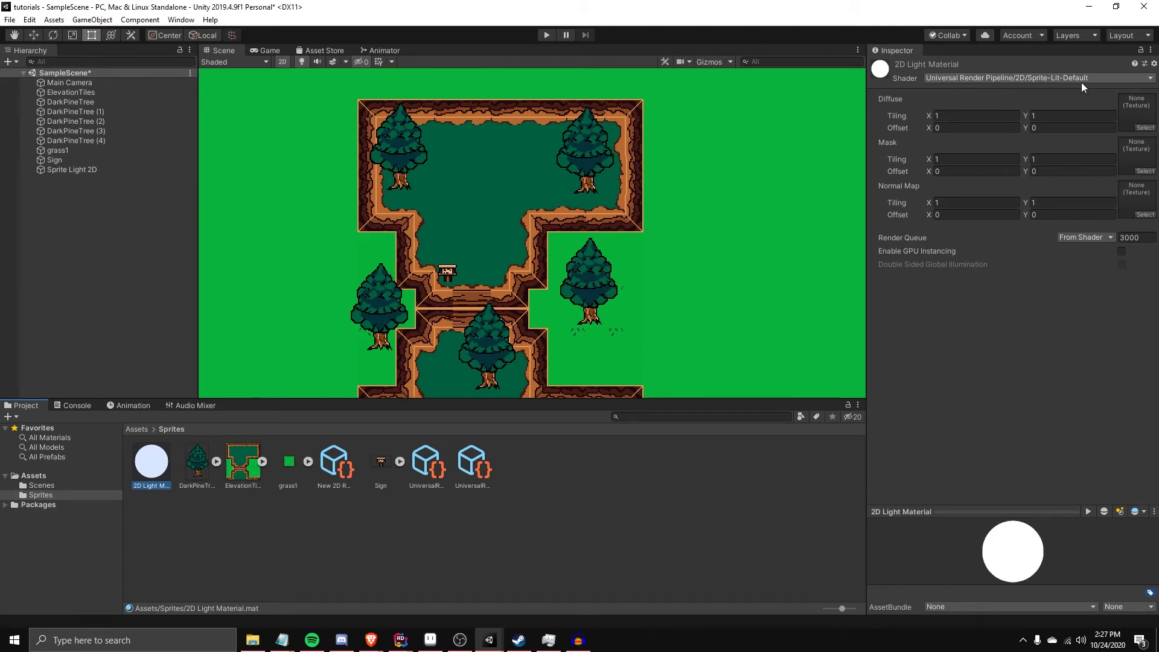
{"action": "left_click", "coordinate": [100, 173]}
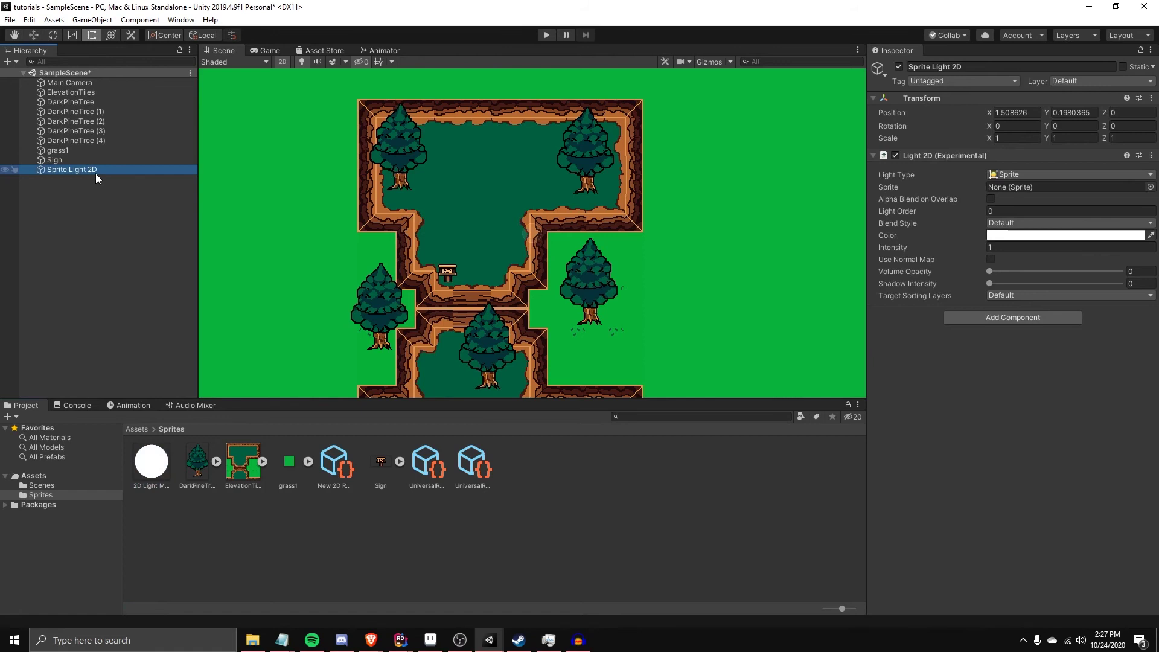
Apply 2D Light Material to the tilemap, grass, four pine trees and the sign
{"action": "left_click_drag", "start_coordinate": [151, 462], "coordinate": [278, 246]}
{"action": "left_click", "coordinate": [160, 466]}
{"action": "left_click_drag", "start_coordinate": [162, 467], "coordinate": [381, 310]}
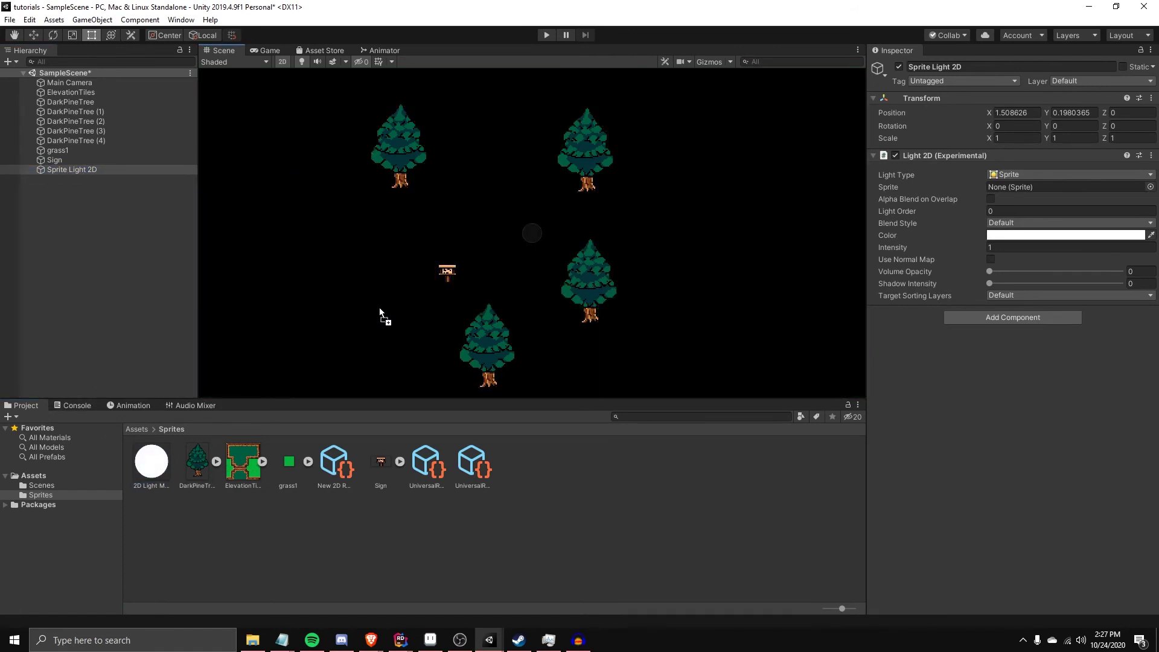
{"action": "left_click_drag", "start_coordinate": [169, 462], "coordinate": [481, 349]}
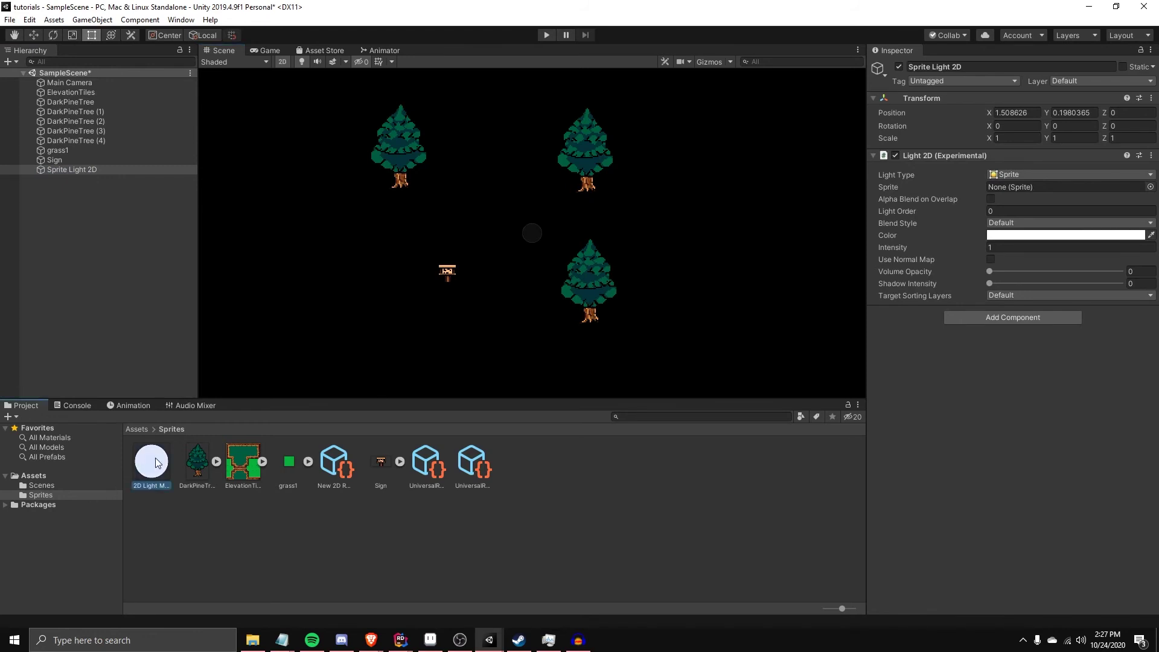
{"action": "left_click_drag", "start_coordinate": [155, 458], "coordinate": [390, 141]}
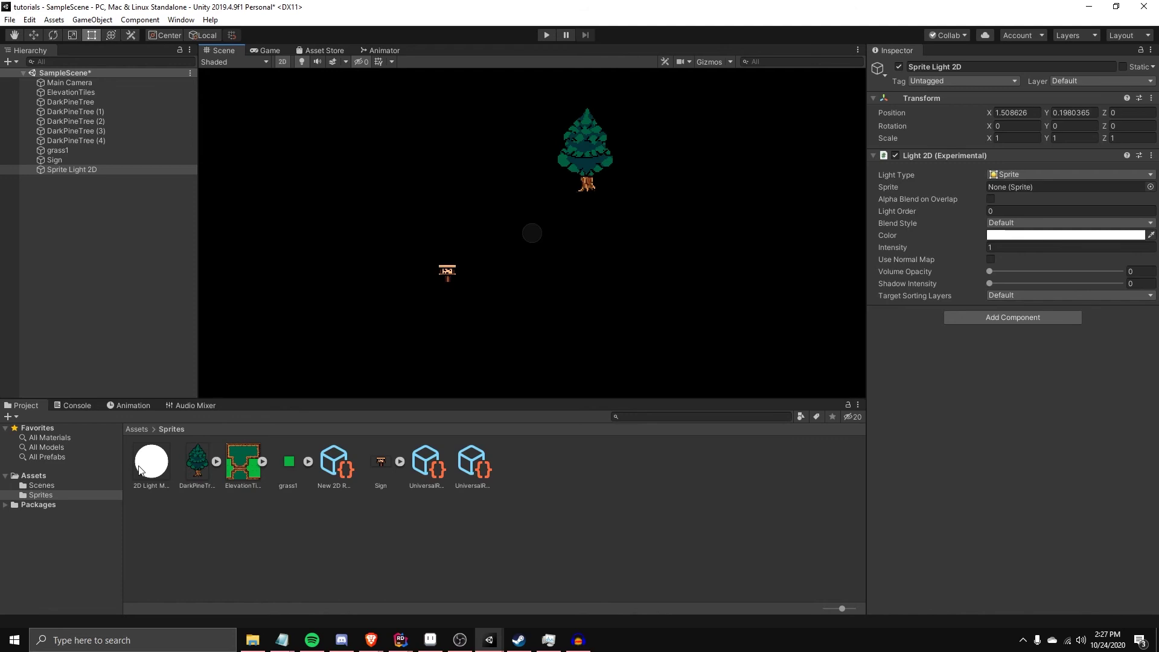
{"action": "left_click_drag", "start_coordinate": [140, 469], "coordinate": [444, 283]}
{"action": "left_click_drag", "start_coordinate": [151, 462], "coordinate": [606, 154]}
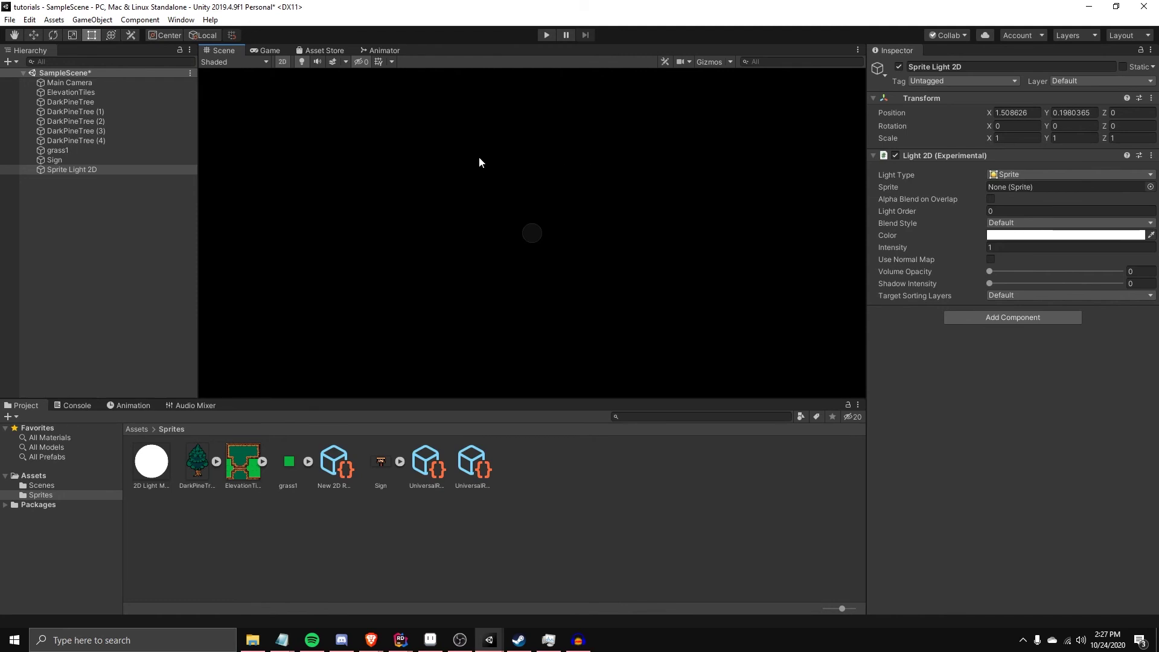
Frame the Sprite Light 2D in the view and switch to the scale tool
{"action": "double_click", "coordinate": [95, 169]}
{"action": "key", "text": "w"}
{"action": "key", "text": "r"}
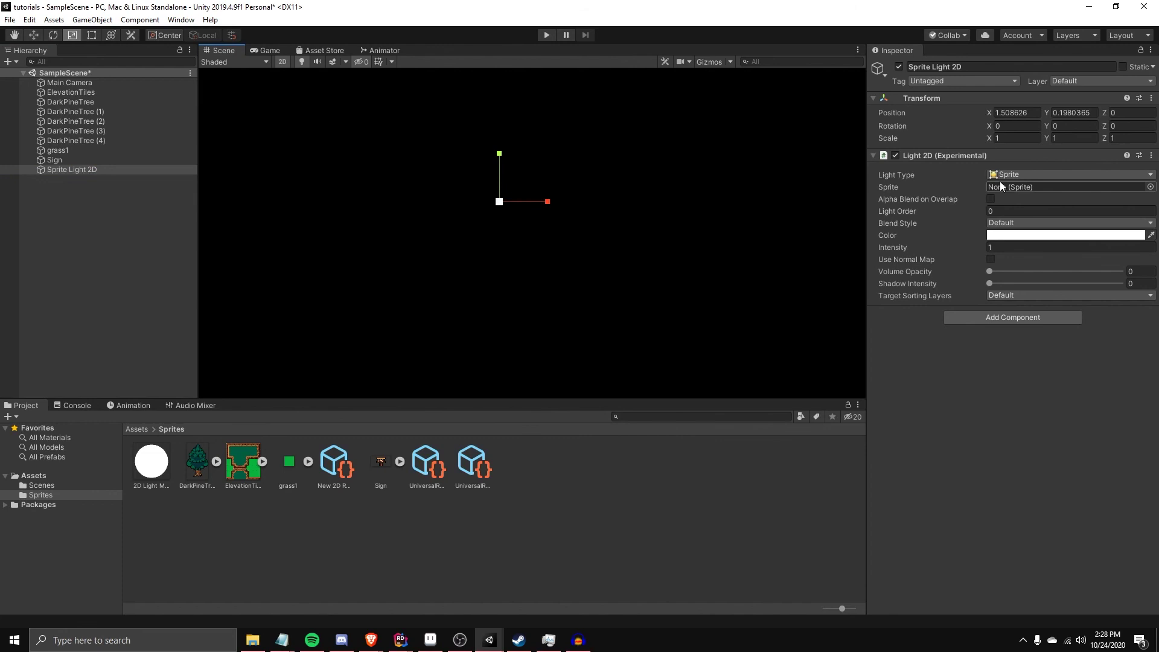
Add a Global Light 2D to the scene via GameObject > Light > 2D
{"action": "left_click", "coordinate": [92, 20]}
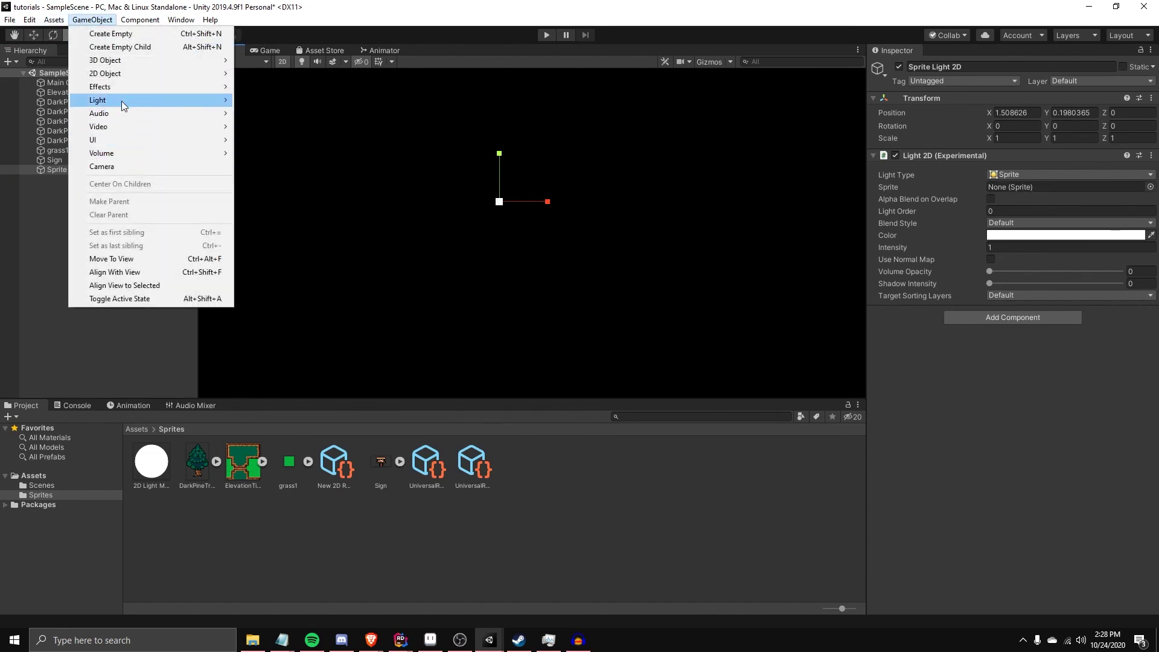
{"action": "mouse_move", "coordinate": [121, 100]}
{"action": "mouse_move", "coordinate": [274, 104]}
{"action": "left_click", "coordinate": [381, 153]}
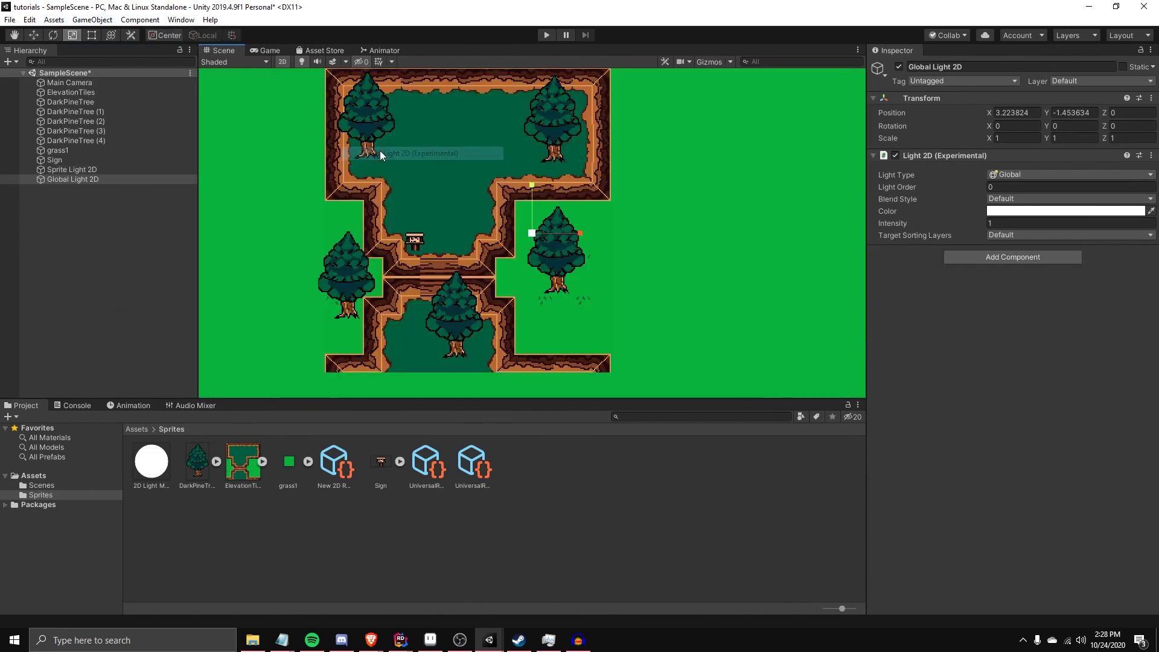
Set the Global Light 2D colour to yellow and recentre the view on the tilemap
{"action": "left_click", "coordinate": [996, 211]}
{"action": "mouse_move", "coordinate": [148, 231]}
{"action": "left_mouse_down"}
{"action": "mouse_move", "coordinate": [150, 186]}
{"action": "mouse_move", "coordinate": [187, 184]}
{"action": "mouse_move", "coordinate": [187, 169]}
{"action": "mouse_move", "coordinate": [126, 188]}
{"action": "mouse_move", "coordinate": [168, 192]}
{"action": "left_mouse_up"}
{"action": "left_click", "coordinate": [187, 172]}
{"action": "left_click", "coordinate": [218, 117]}
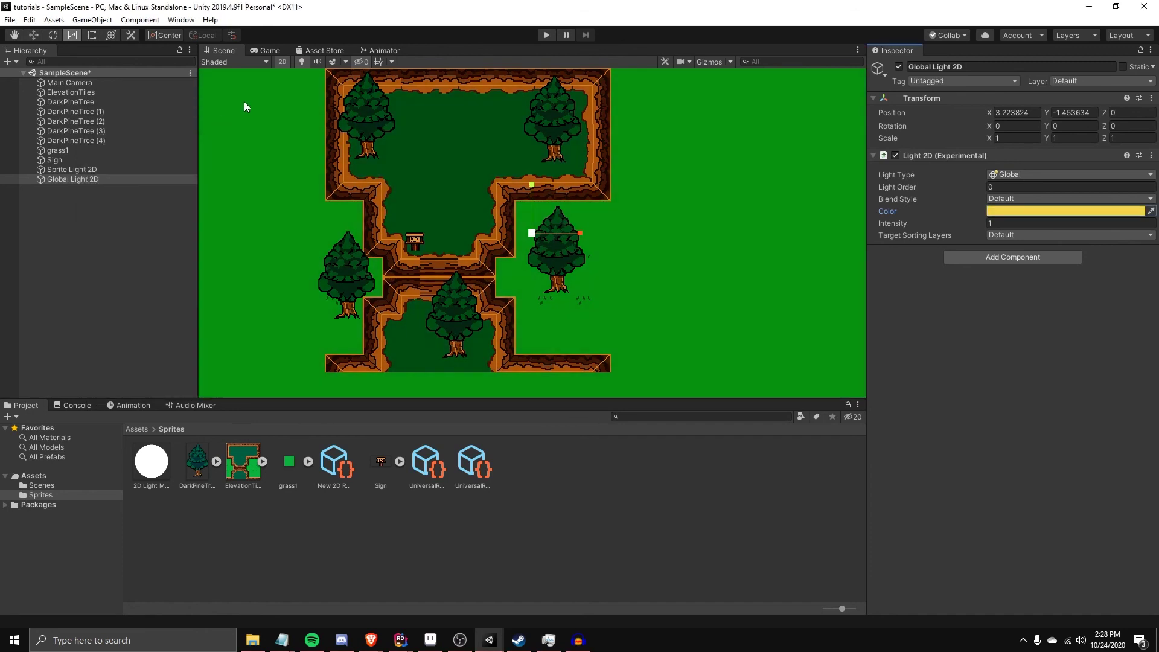
{"action": "middle_click_drag", "start_coordinate": [276, 107], "coordinate": [358, 138]}
{"action": "scroll", "coordinate": [657, 205], "scroll_direction": "down", "scroll_amount": 2}
{"action": "middle_click_drag", "start_coordinate": [657, 205], "coordinate": [600, 187]}
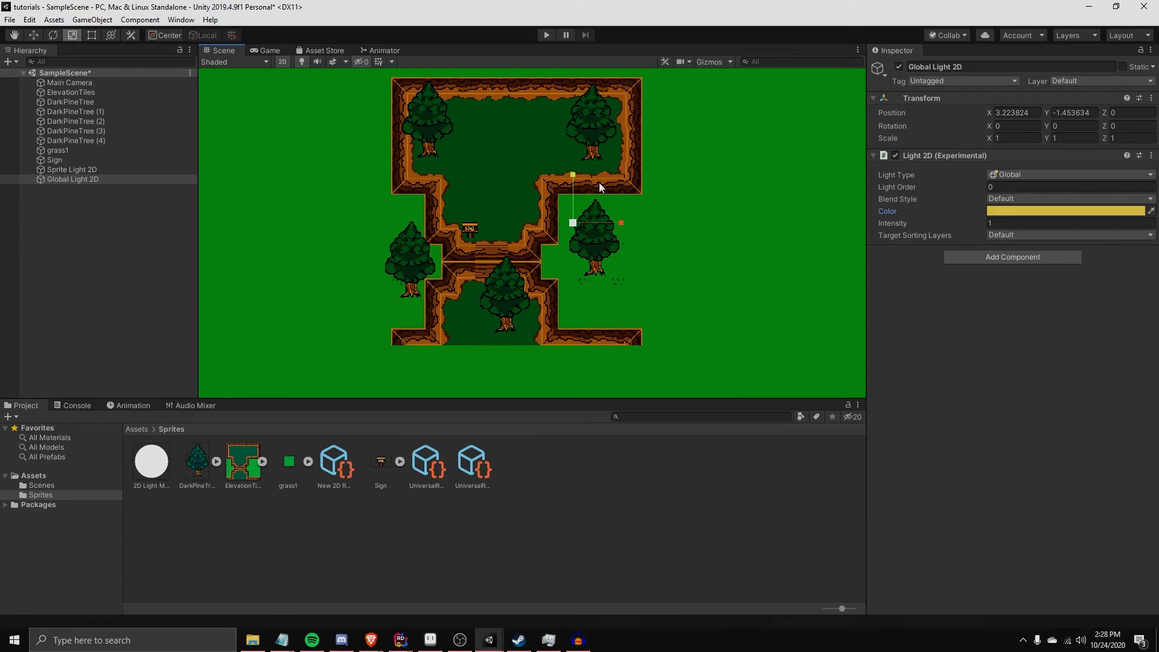